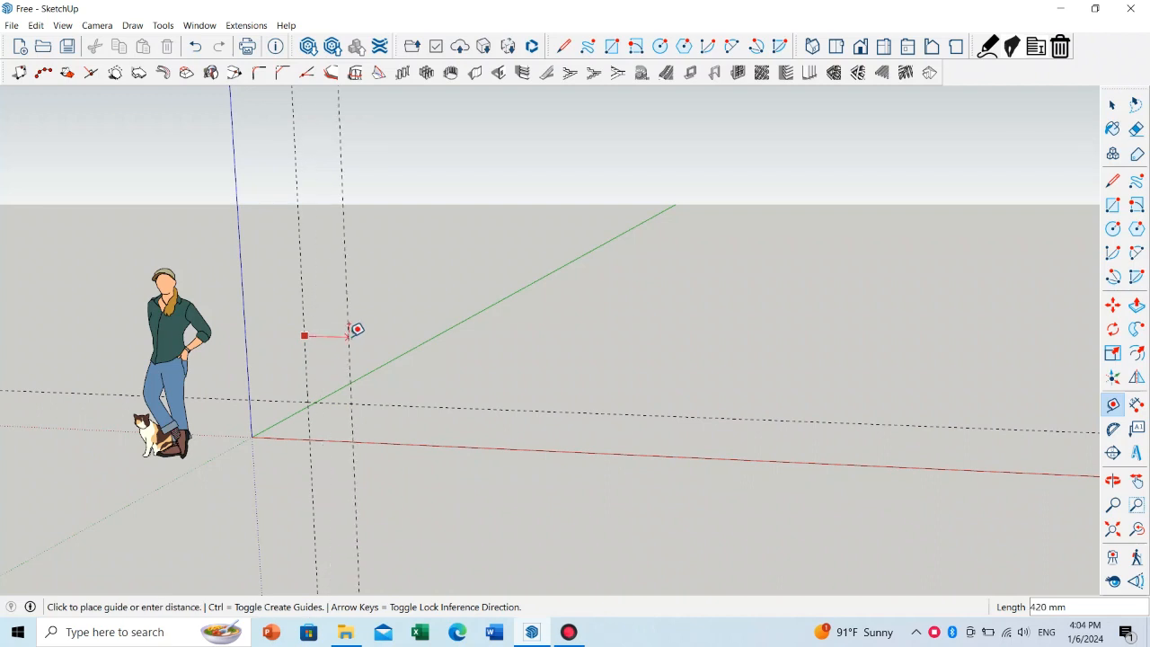
- Place a vertical guide 900 mm from the first vertical guide and a horizontal guide 1960 mm above the base guide
text(900)
key(Return)
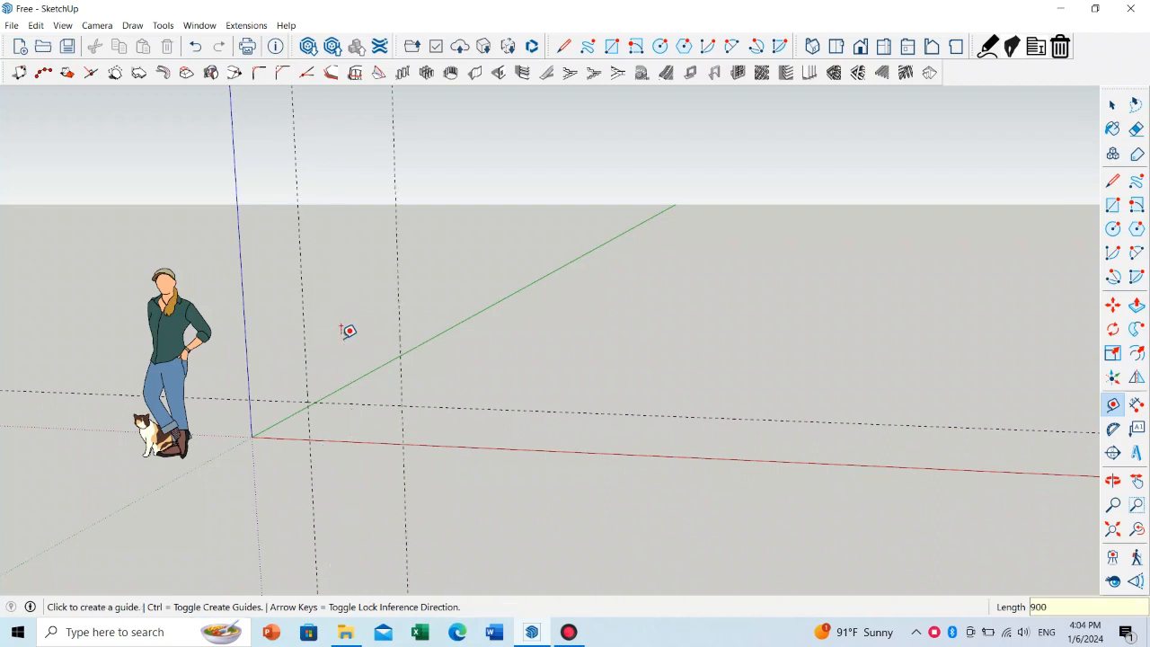
click(350, 403)
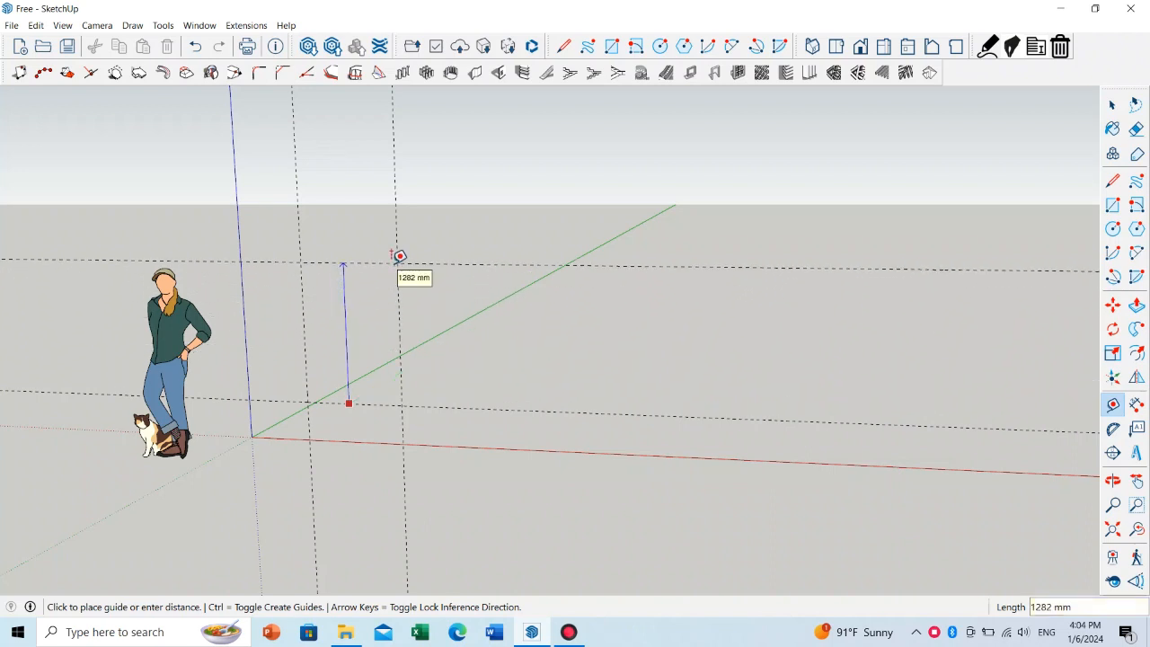
text(19)
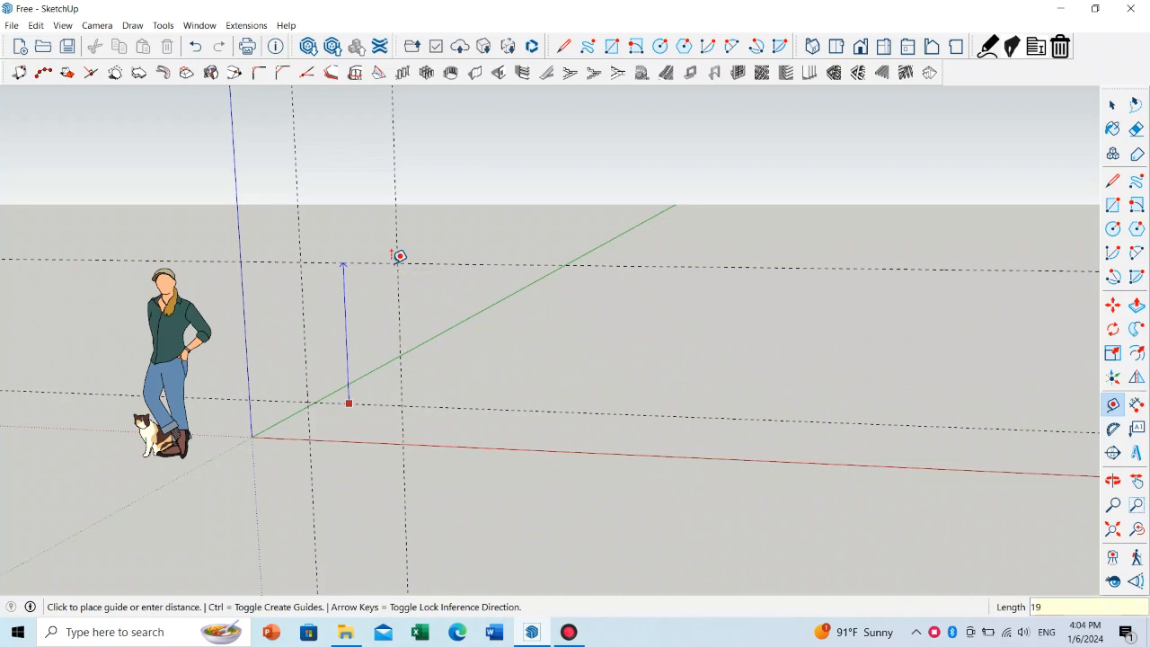
text(60)
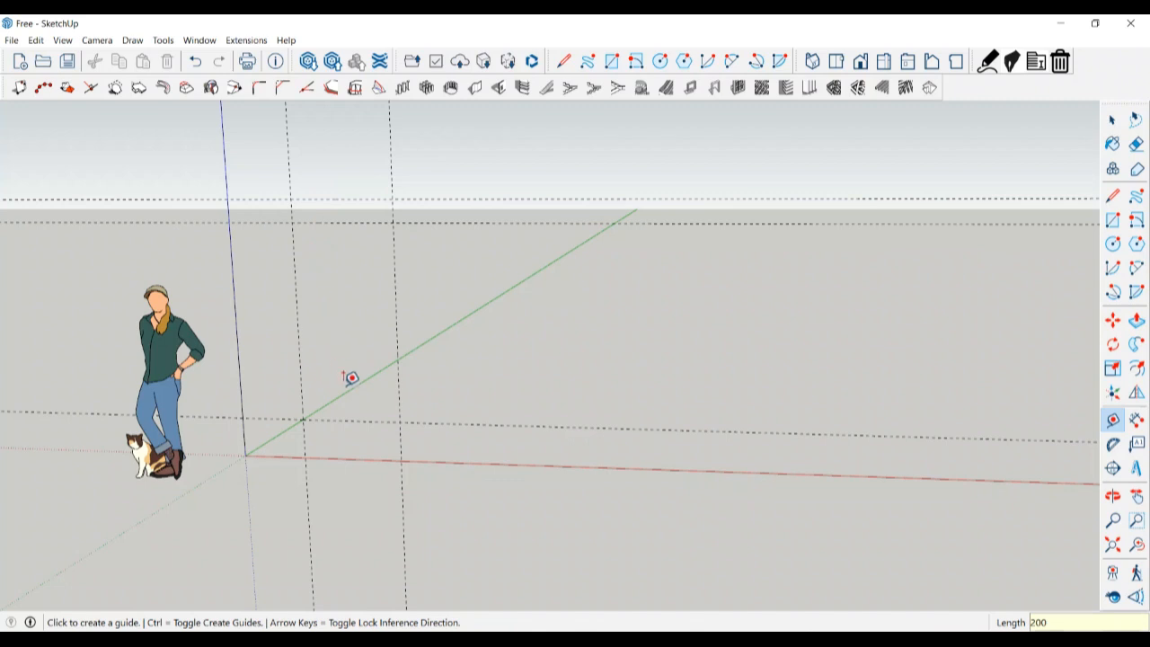
- Place a horizontal guide 1200 mm above the base guide
click(372, 419)
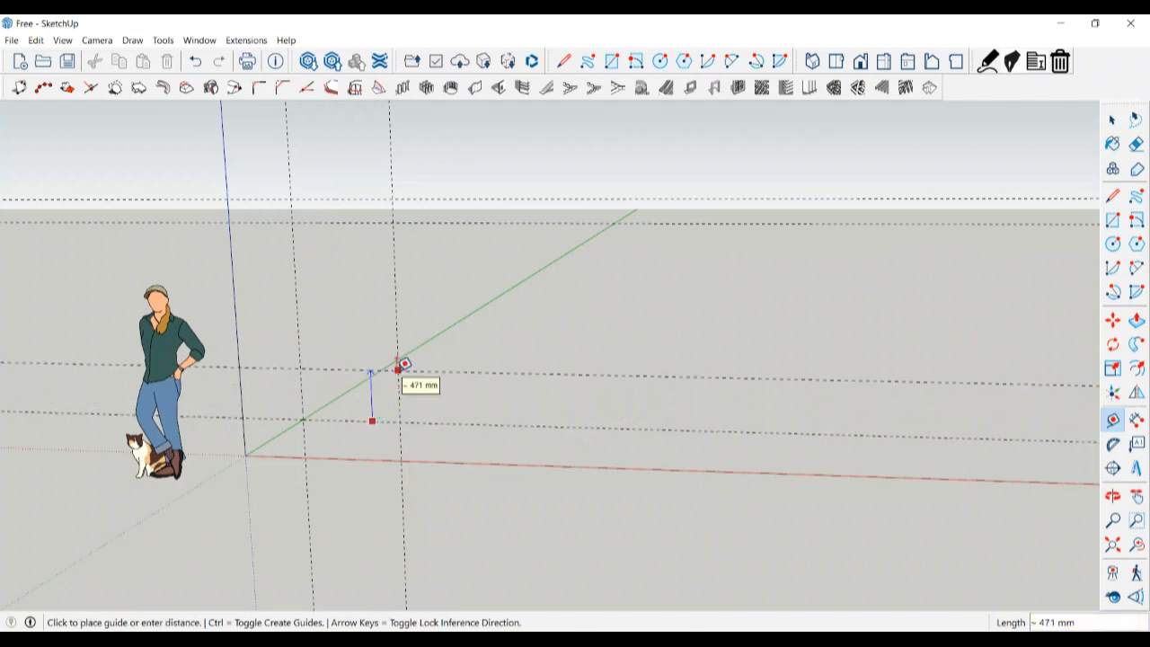
text(1200)
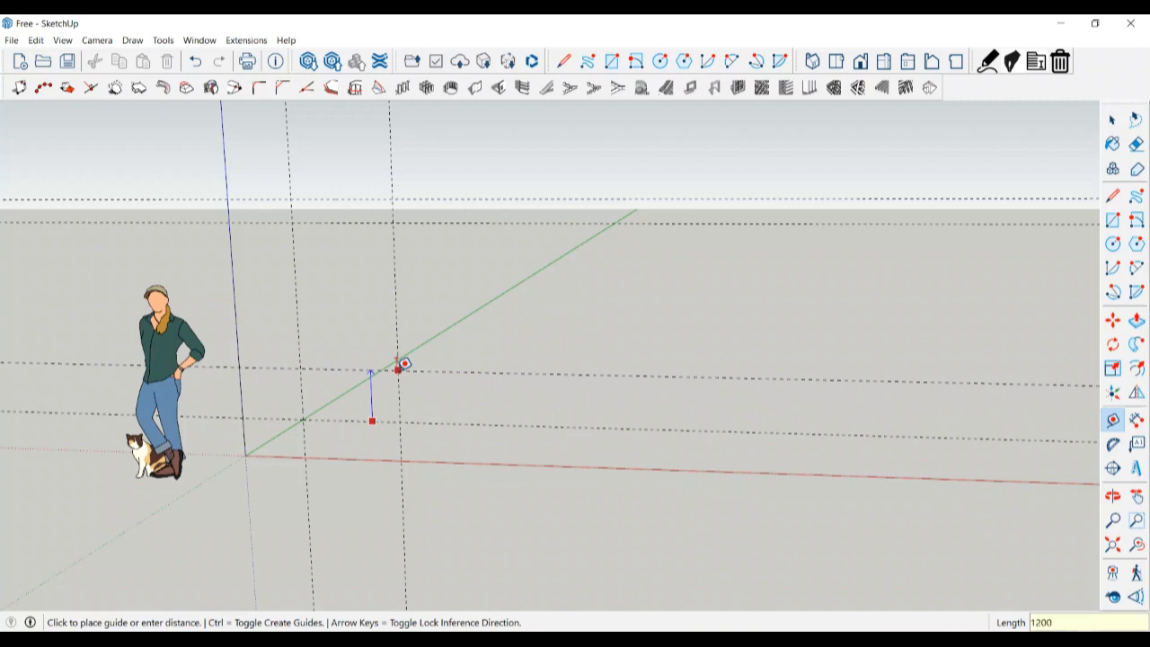
key(Return)
mouse_move(398, 363)
middle_down()
mouse_move(352, 374)
mouse_move(402, 383)
middle_up()
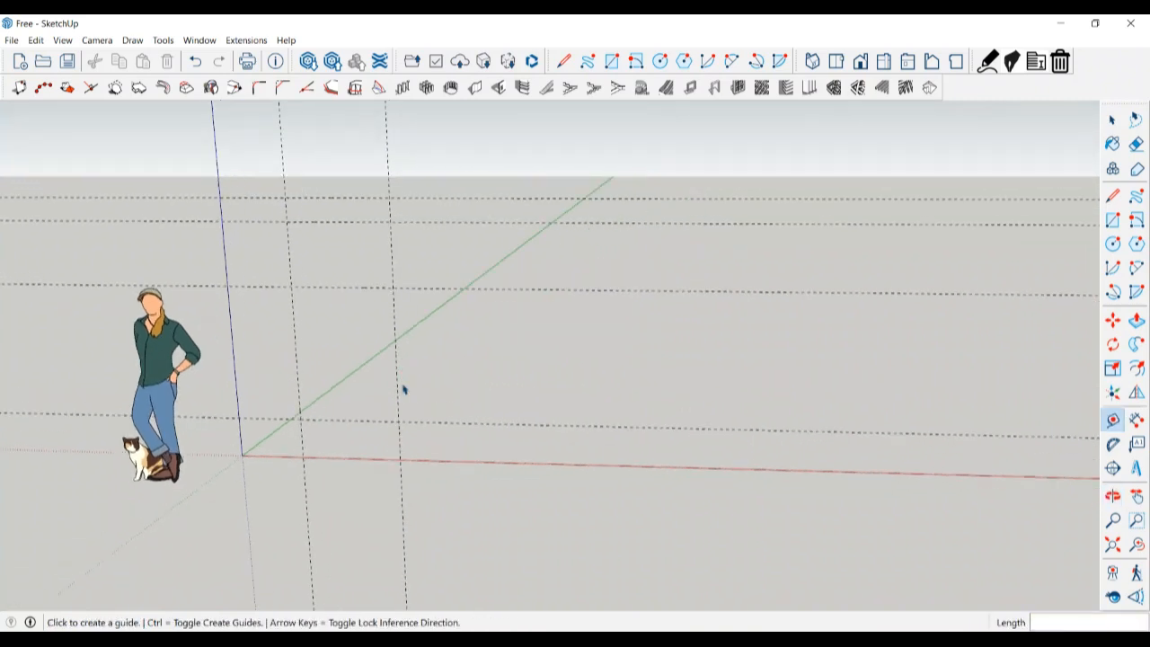
- Draw a 900 × 1960 mm upright rectangle between the two vertical guides, from the topmost horizontal guide down to the base guide
key(space)
key(r)
click(286, 197)
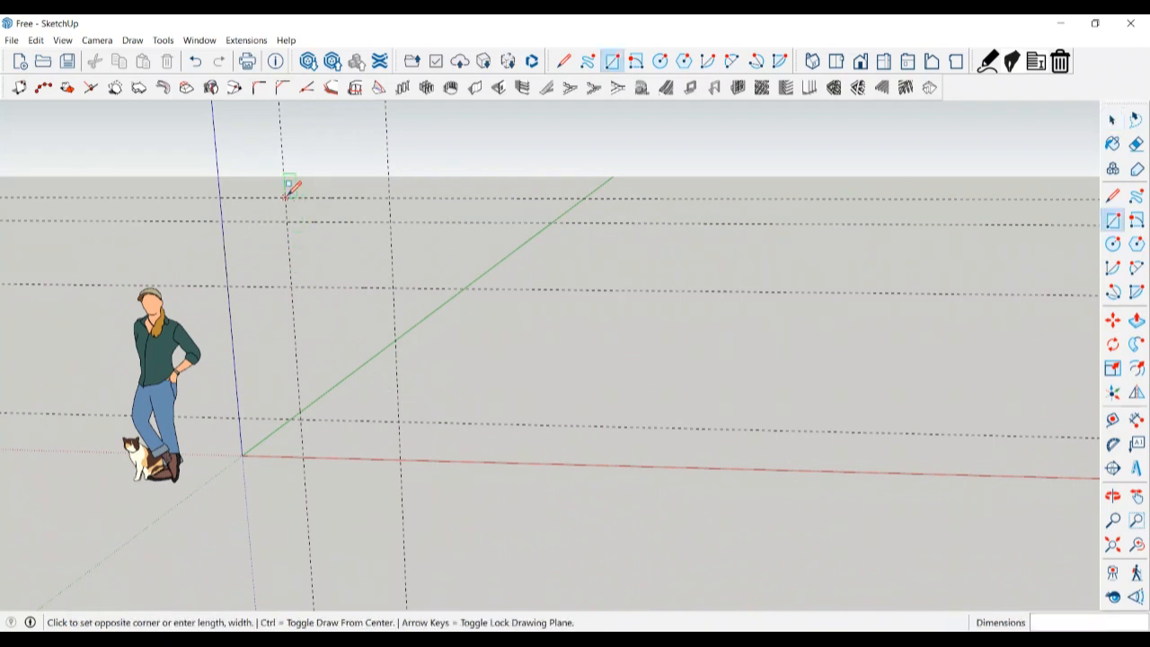
click(400, 420)
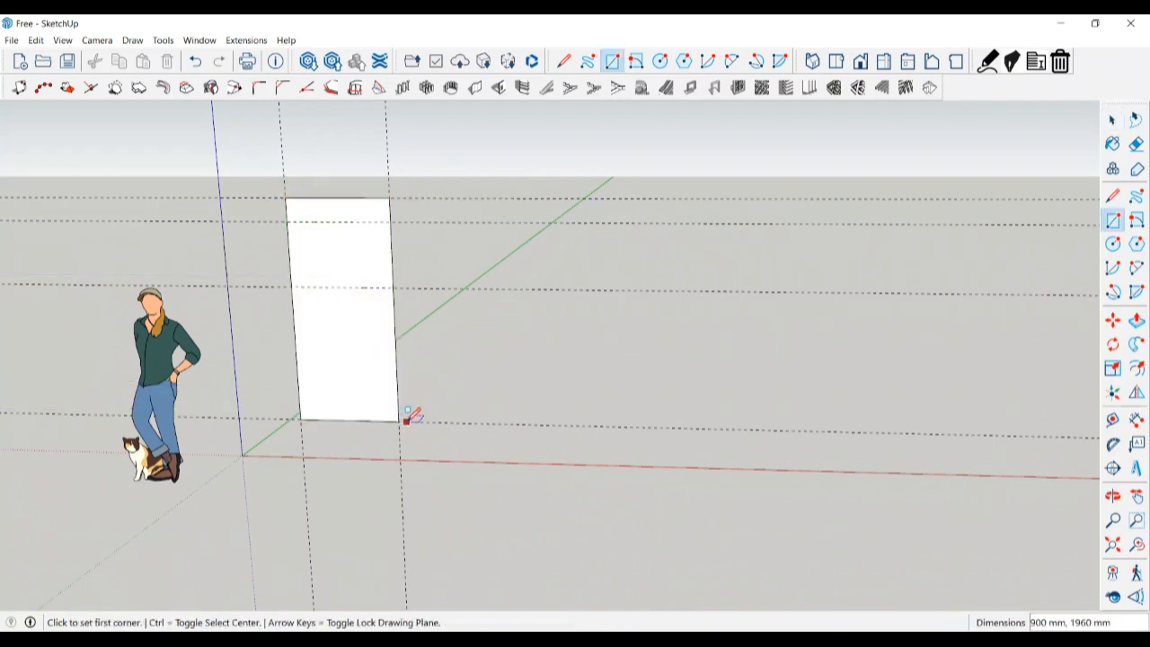
key(space)
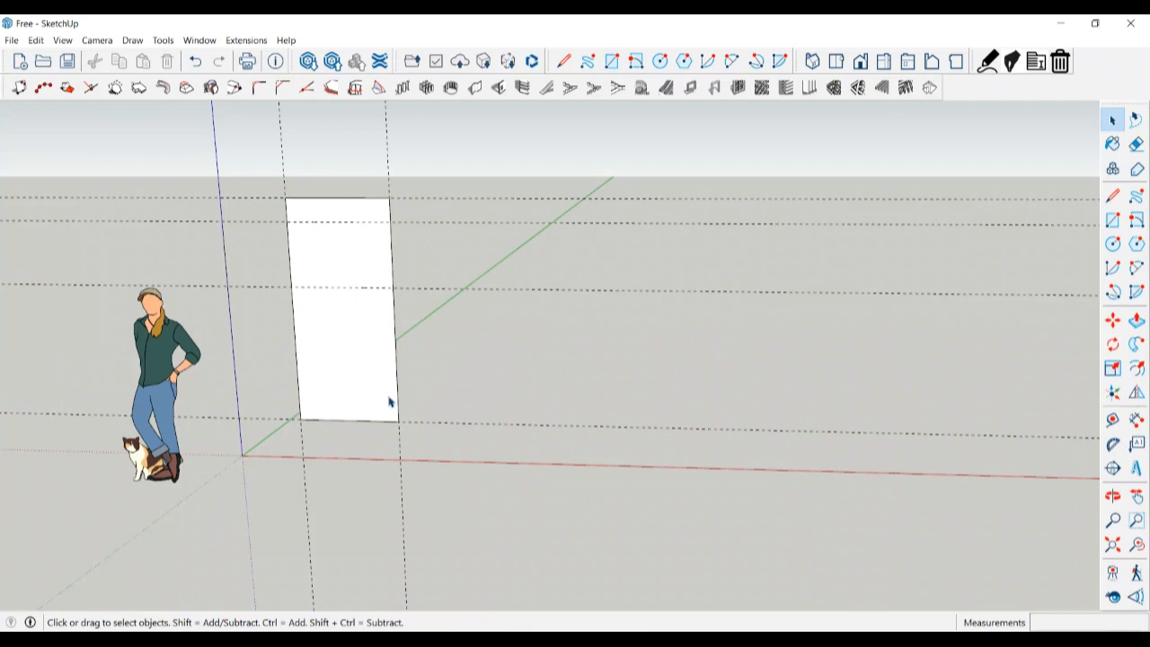
- Place a vertical guide 400 mm inside the rectangle's right edge and another 50 mm further left
key(t)
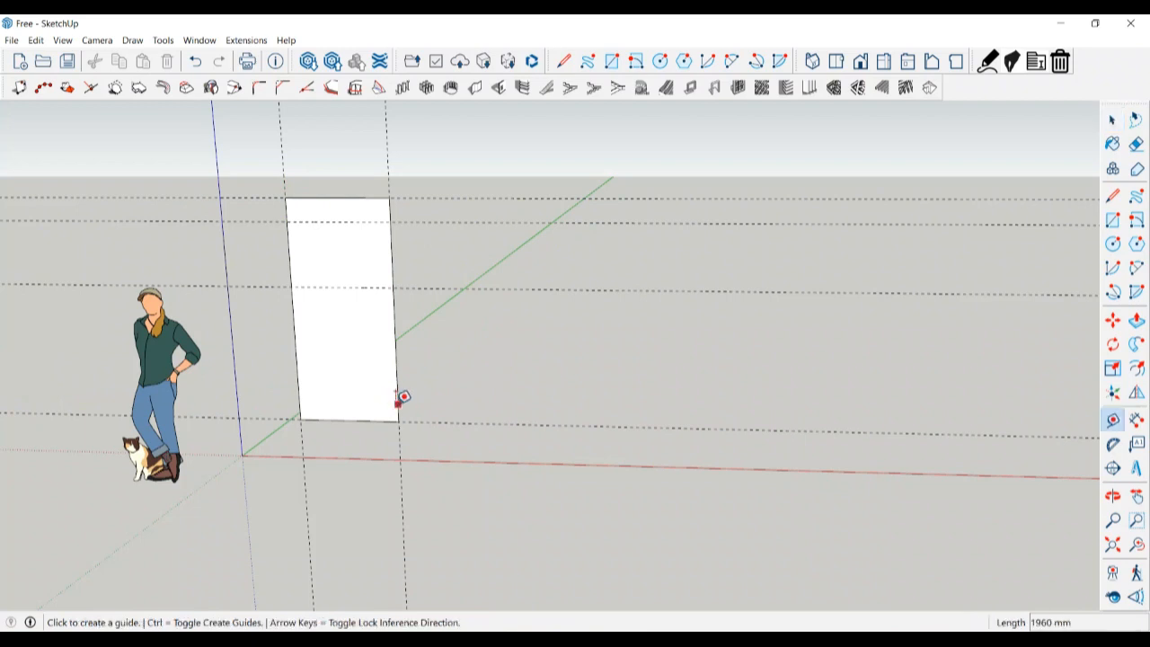
click(398, 398)
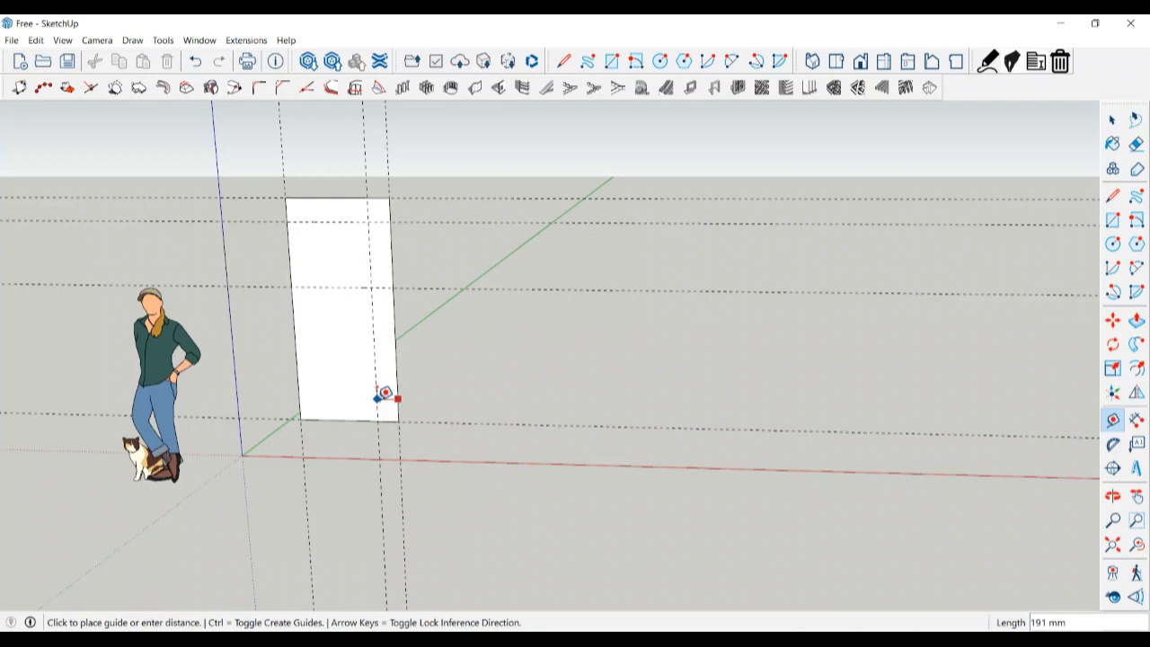
text(400)
key(Return)
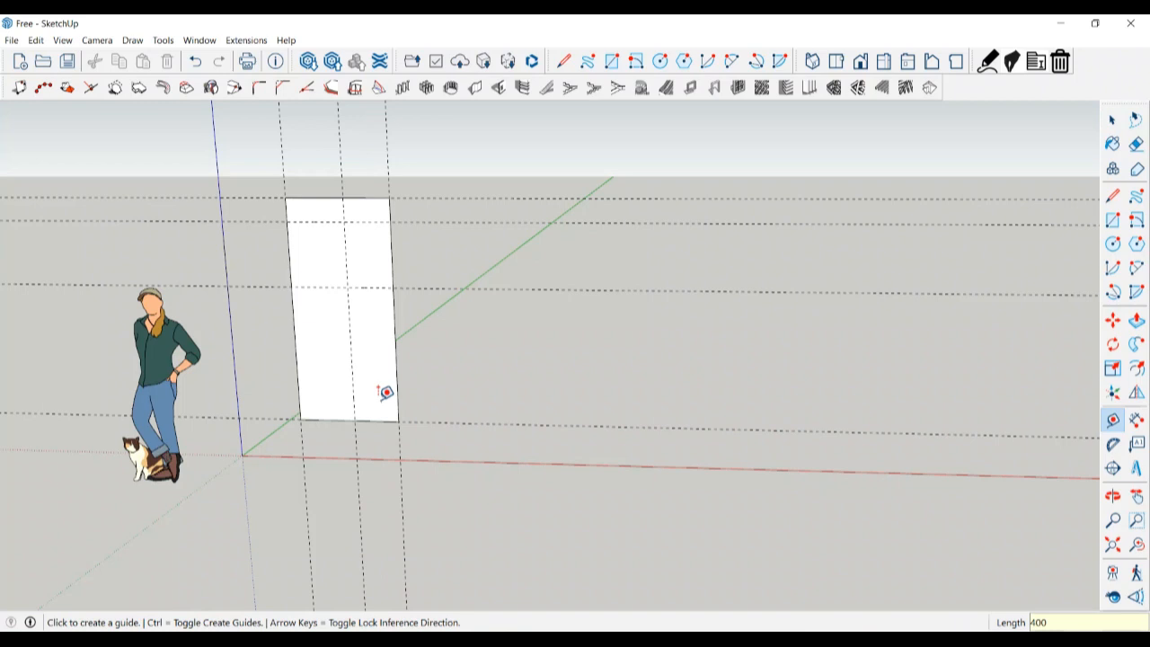
click(350, 383)
text(50)
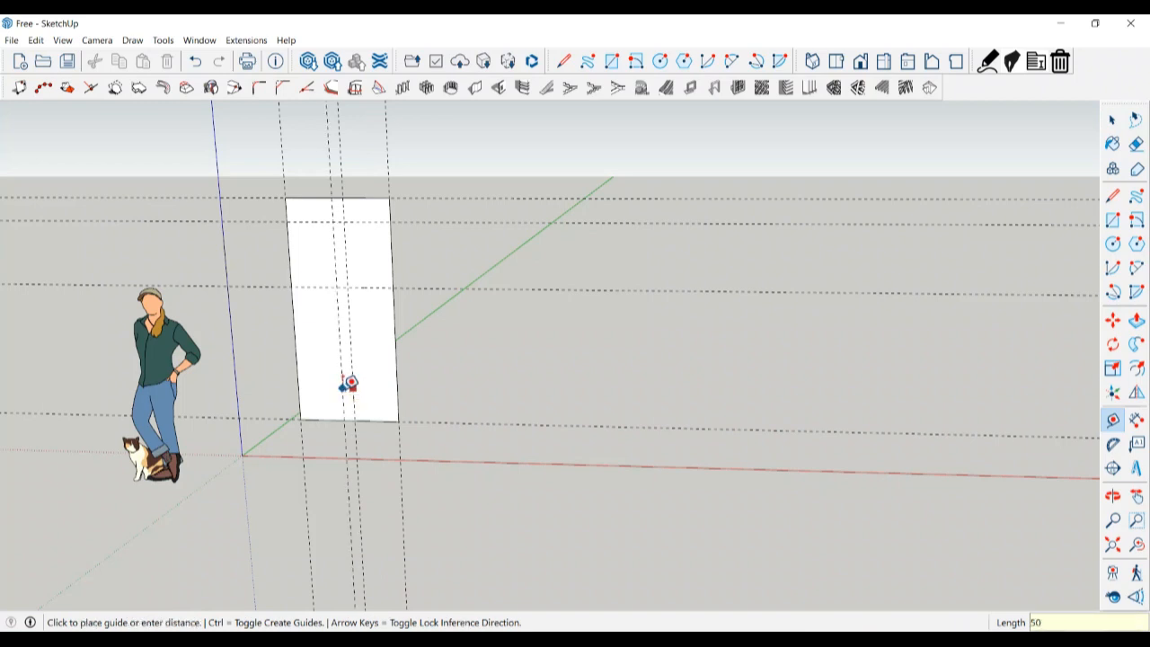
key(Return)
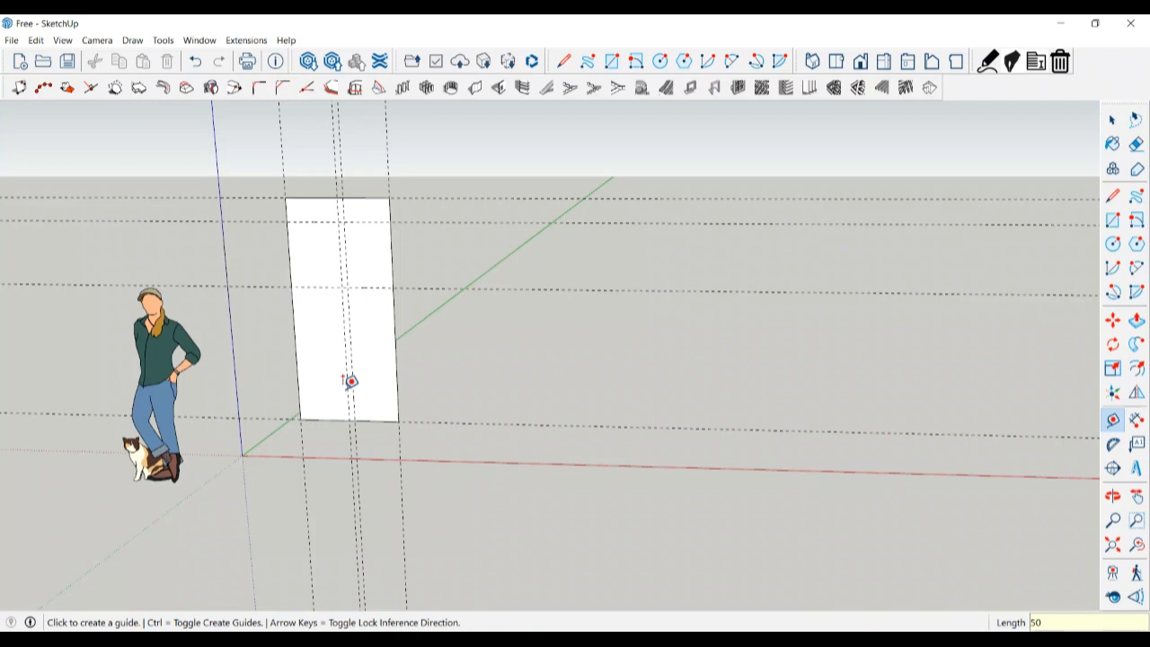
- Draw a line from the rectangle's bottom edge up the 400 mm guide to the 1200 mm guide, then 50 mm left to the adjacent guide
key(l)
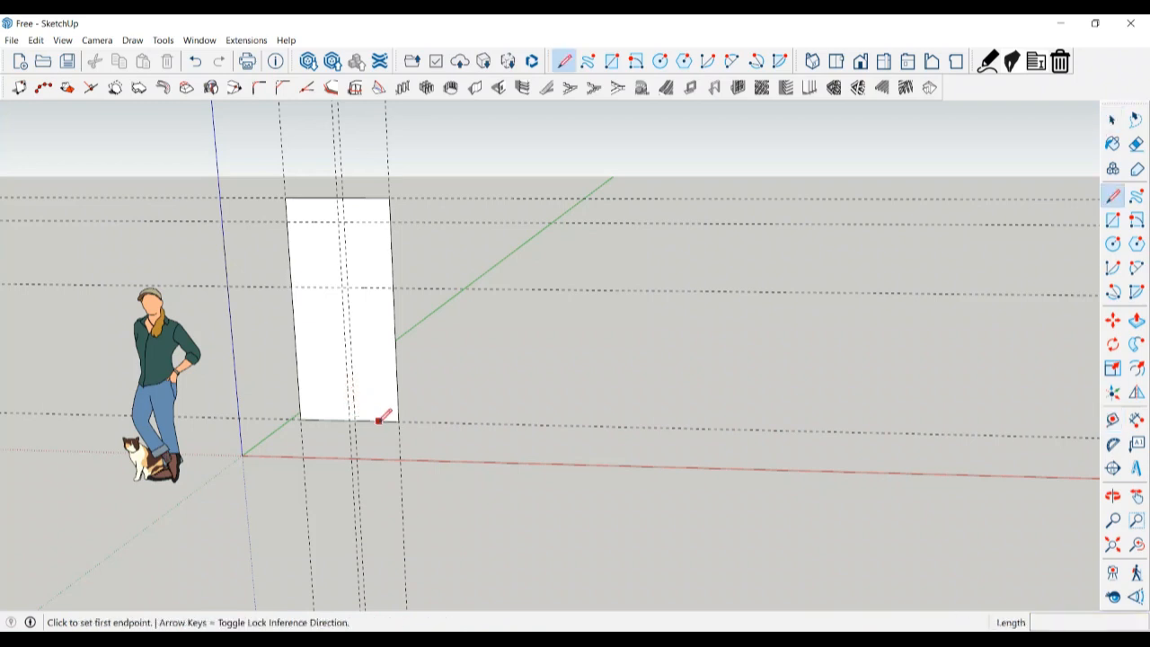
click(354, 420)
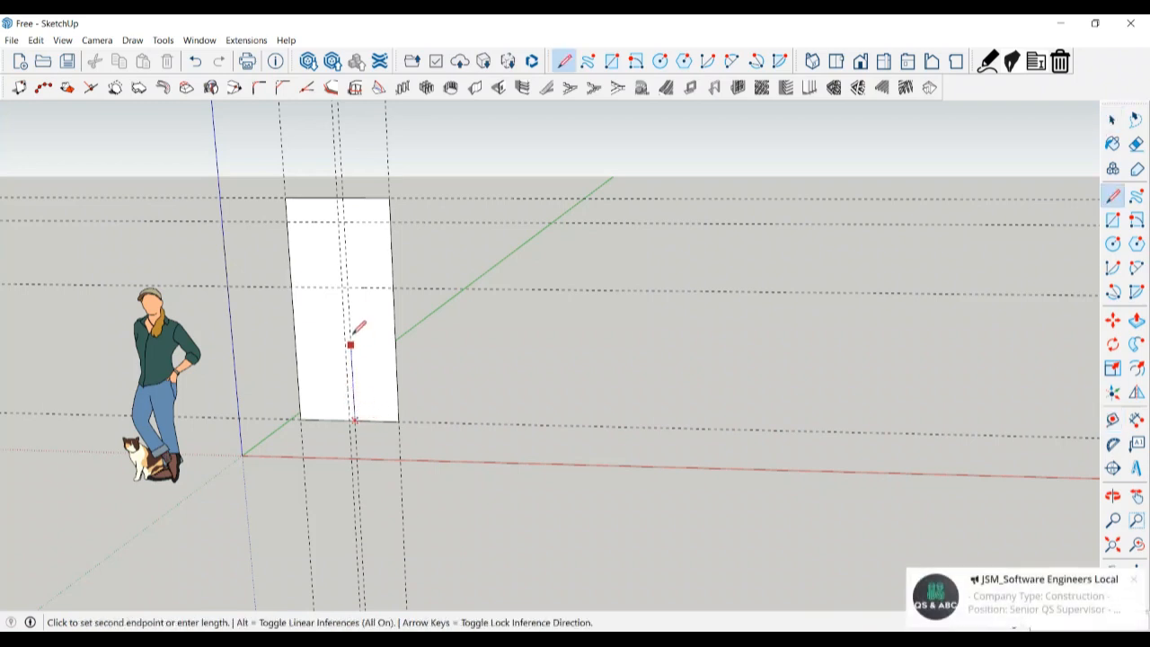
click(348, 285)
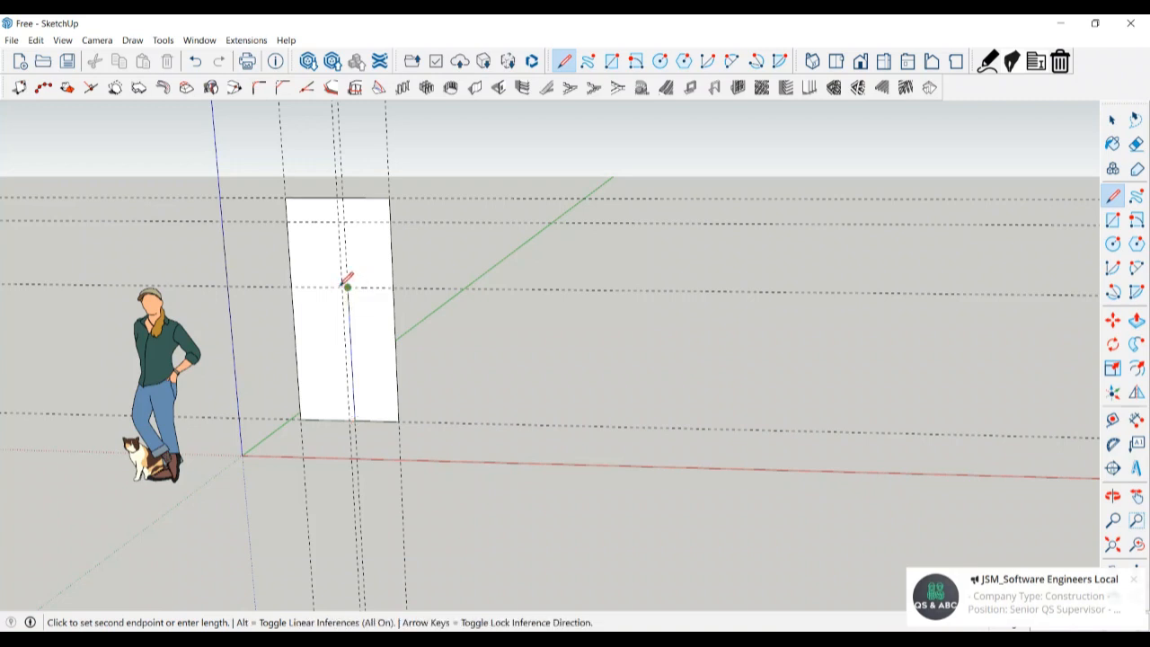
scroll(345, 284, up, 2)
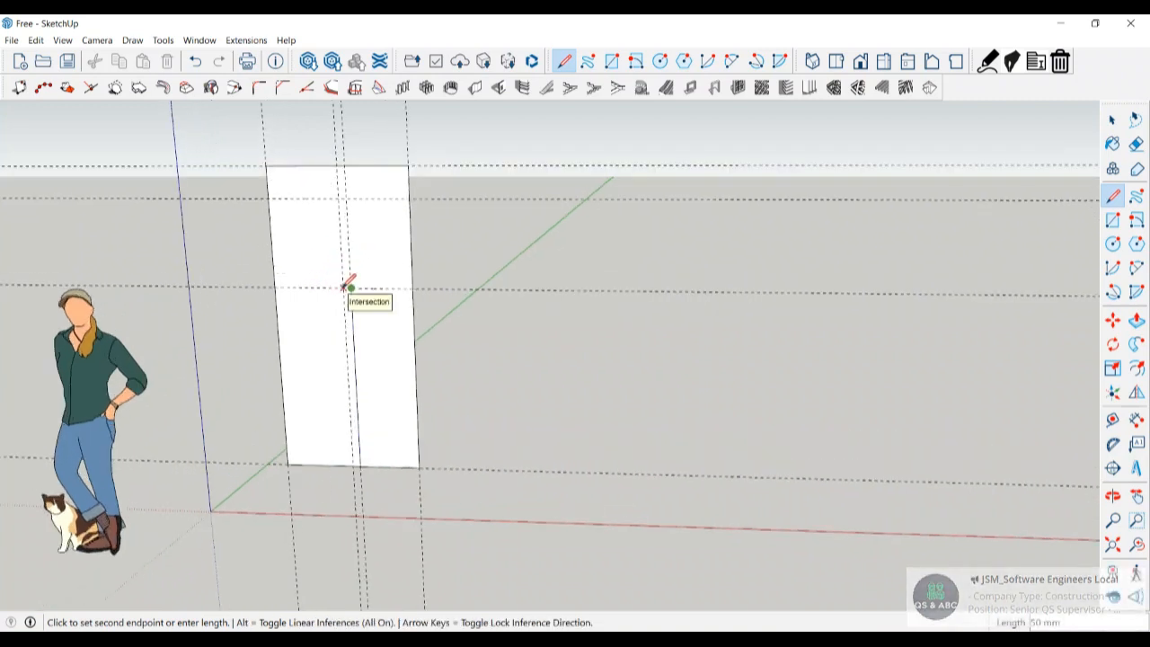
key(space)
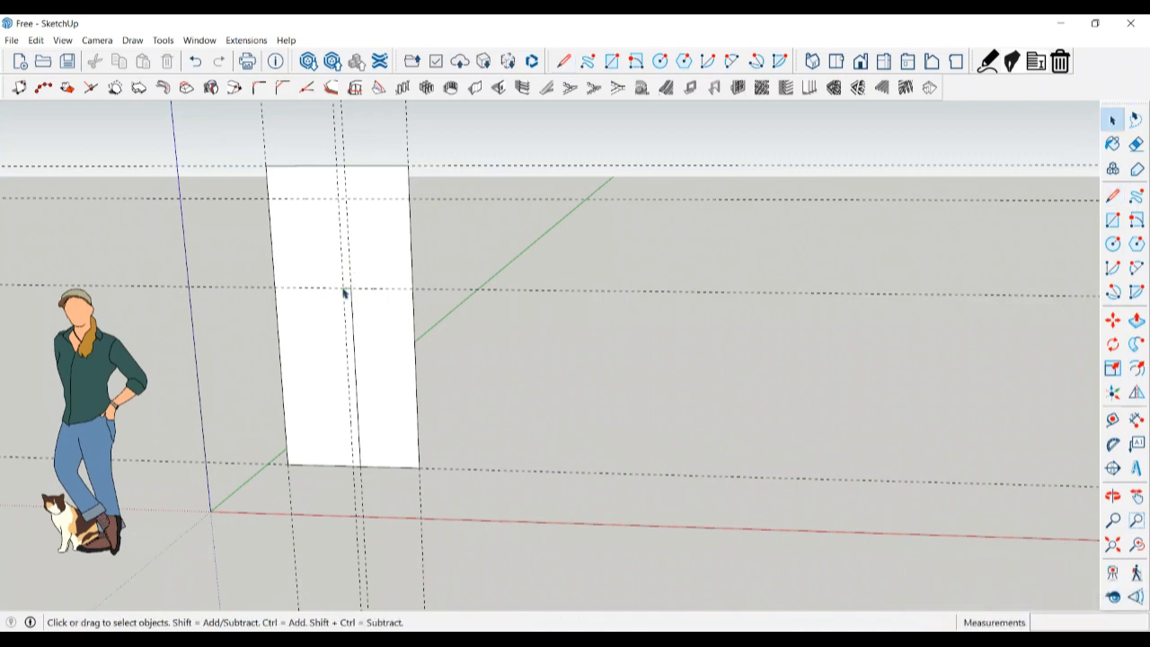
- Place a horizontal guide 100 mm above the 1200 mm guide
key(t)
click(317, 286)
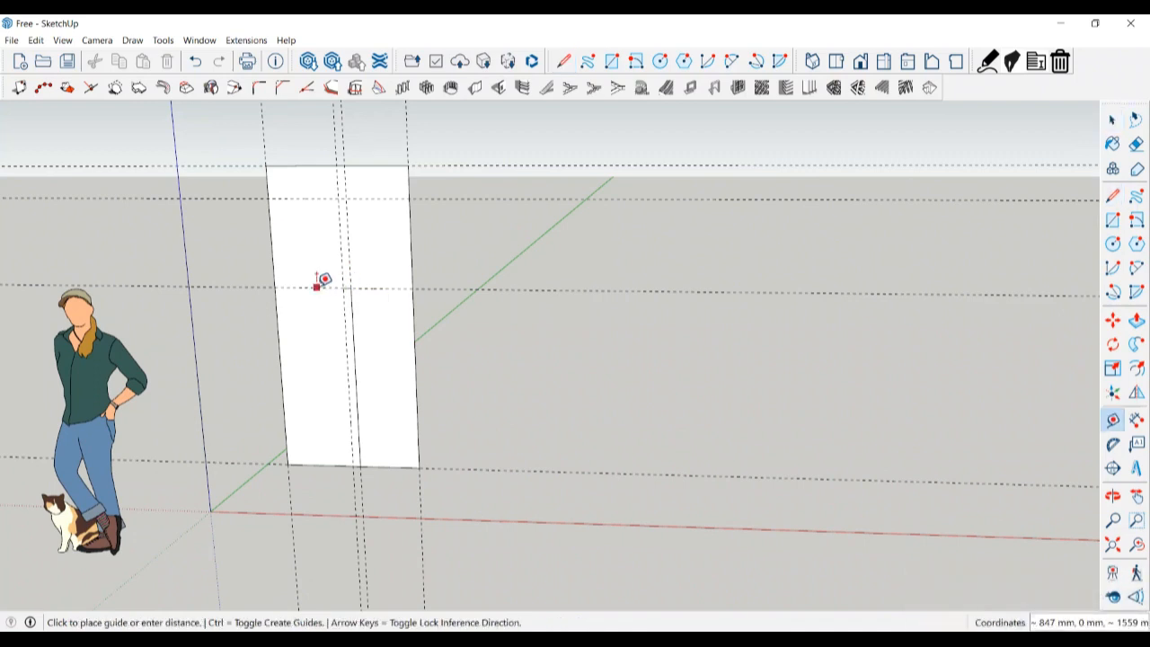
text(100)
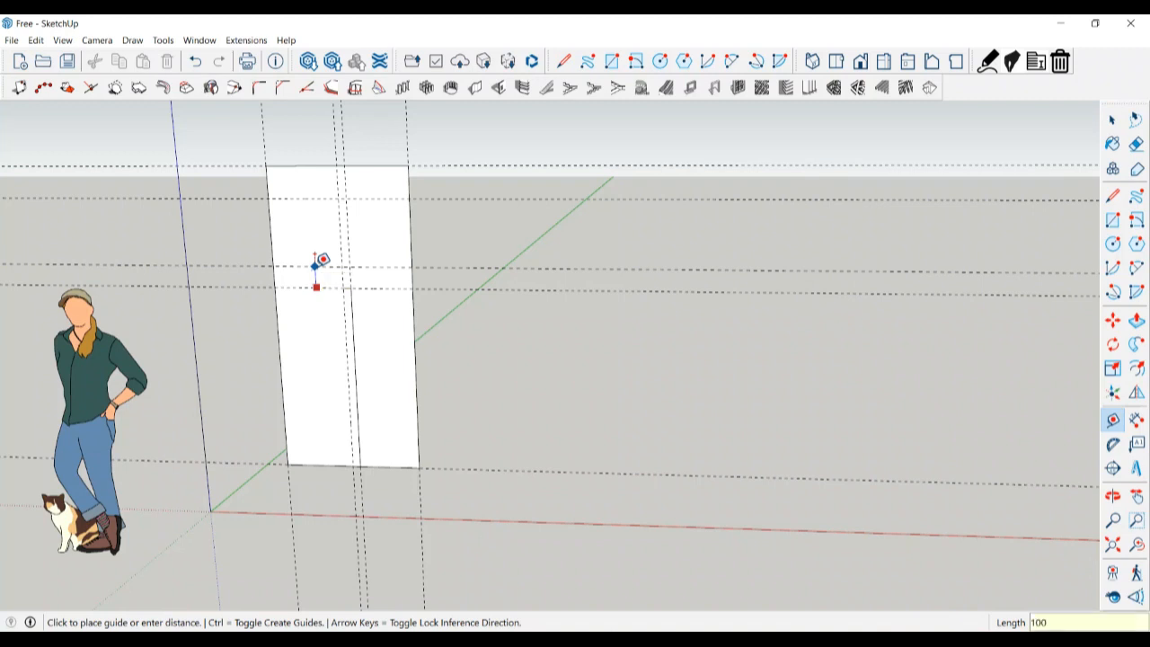
key(Return)
key(space)
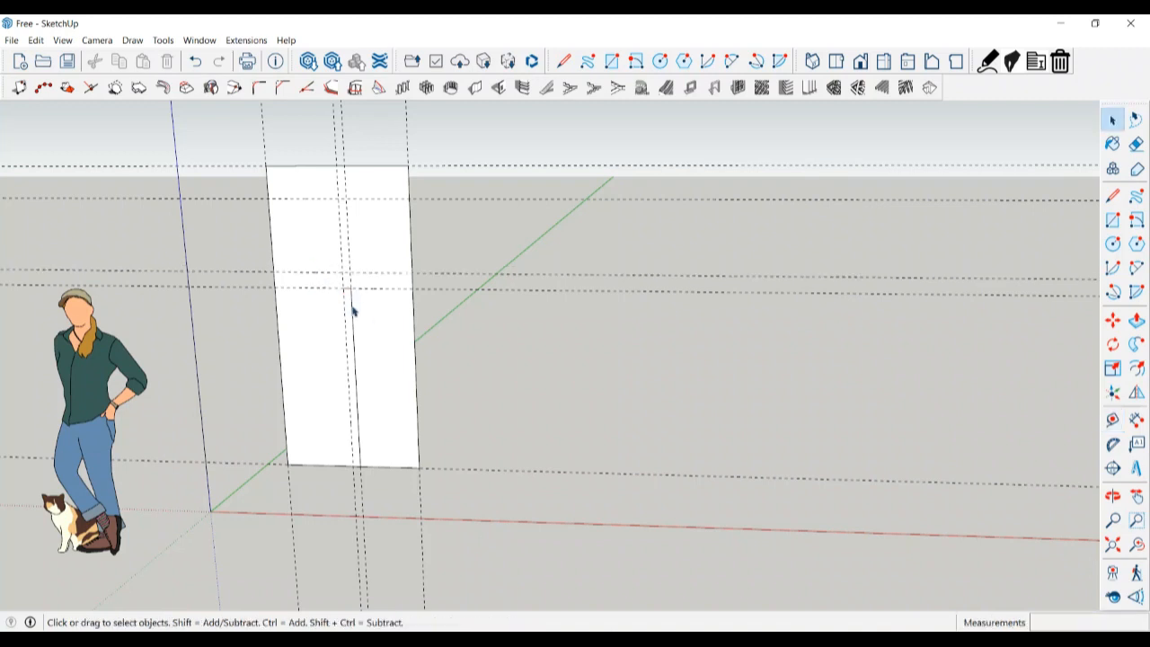
- Draw a 100 mm vertical line from the left end of the 50 mm segment up to the next horizontal guide
key(l)
scroll(351, 287, up, 1)
scroll(350, 287, up, 1)
click(342, 283)
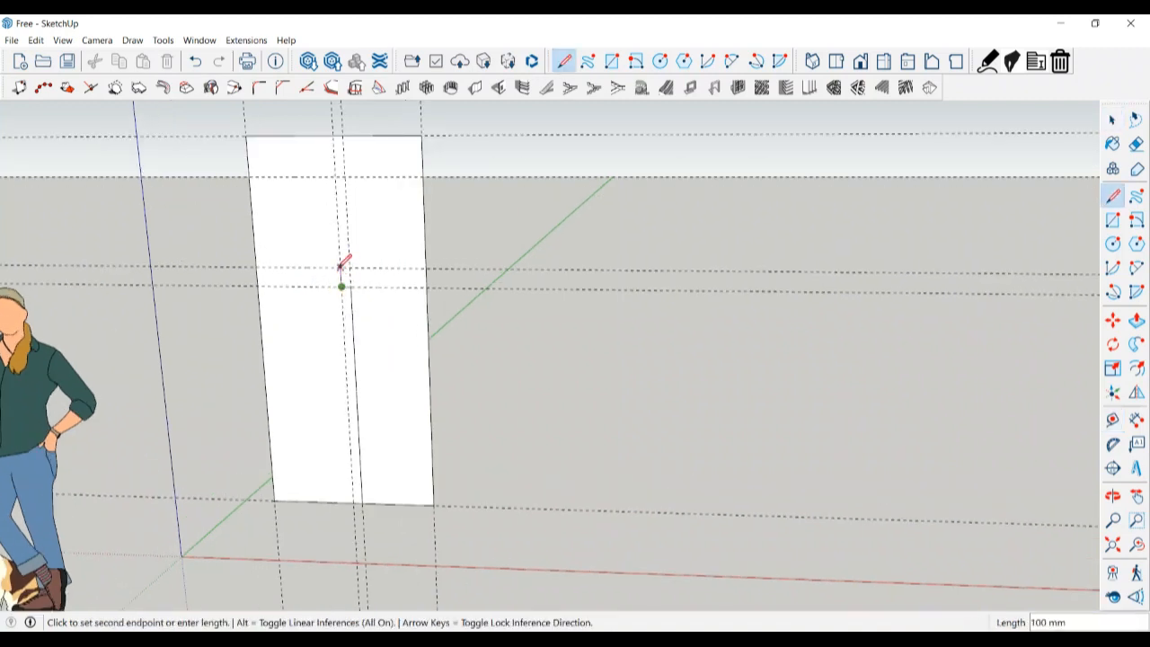
key(space)
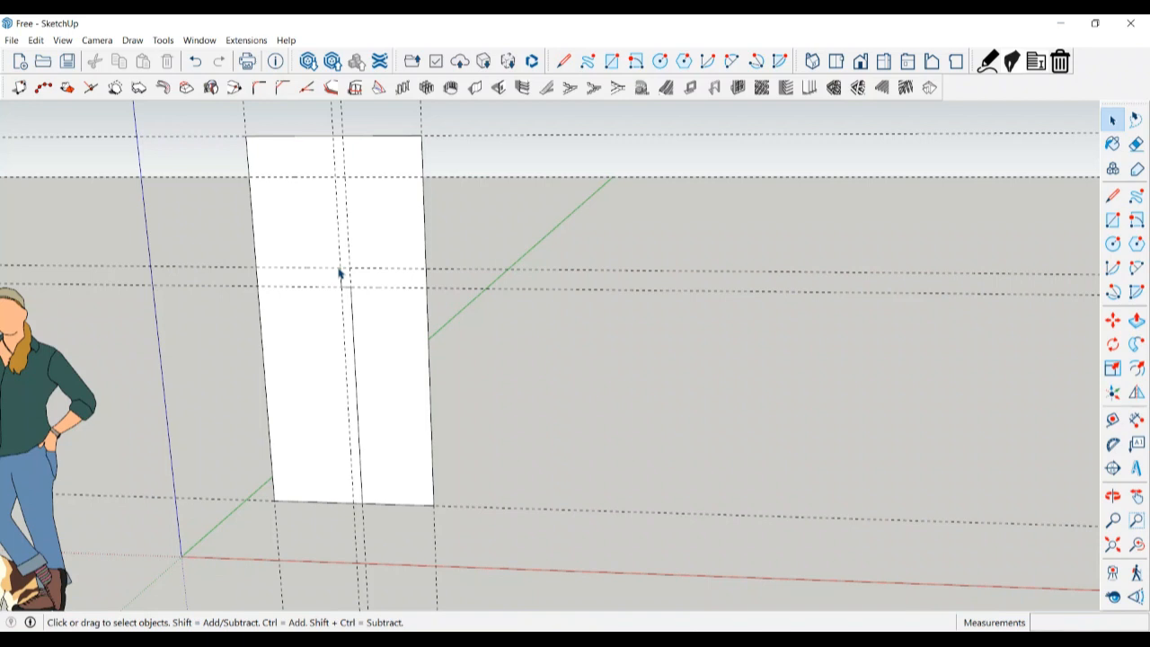
scroll(342, 269, down, 1)
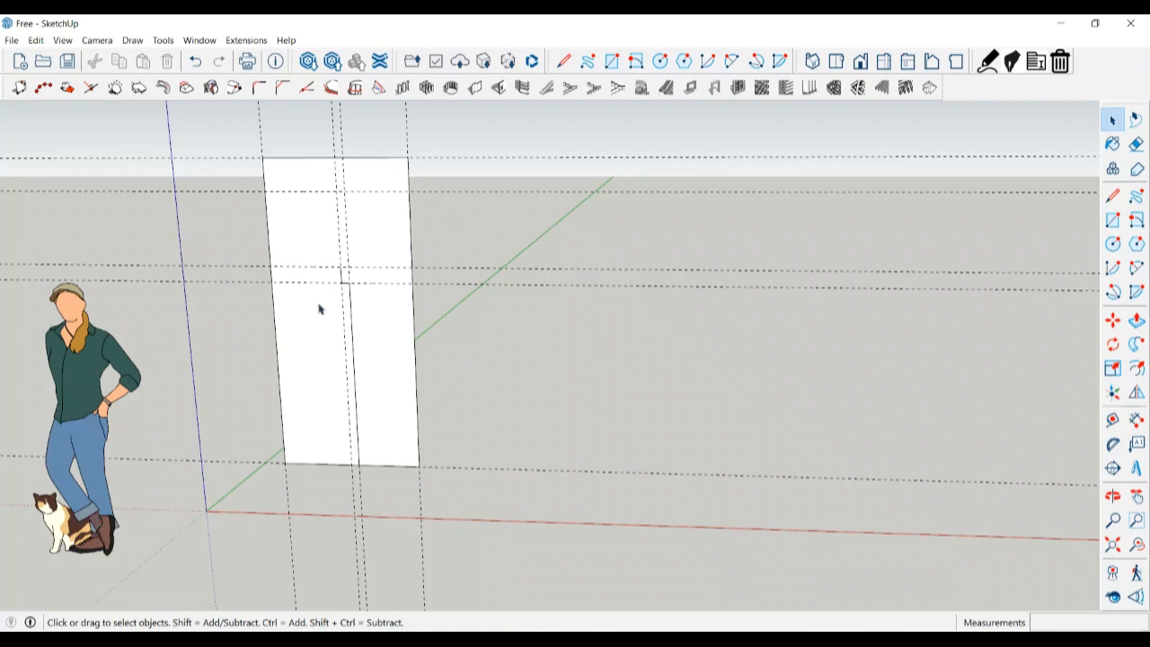
scroll(323, 265, up, 2)
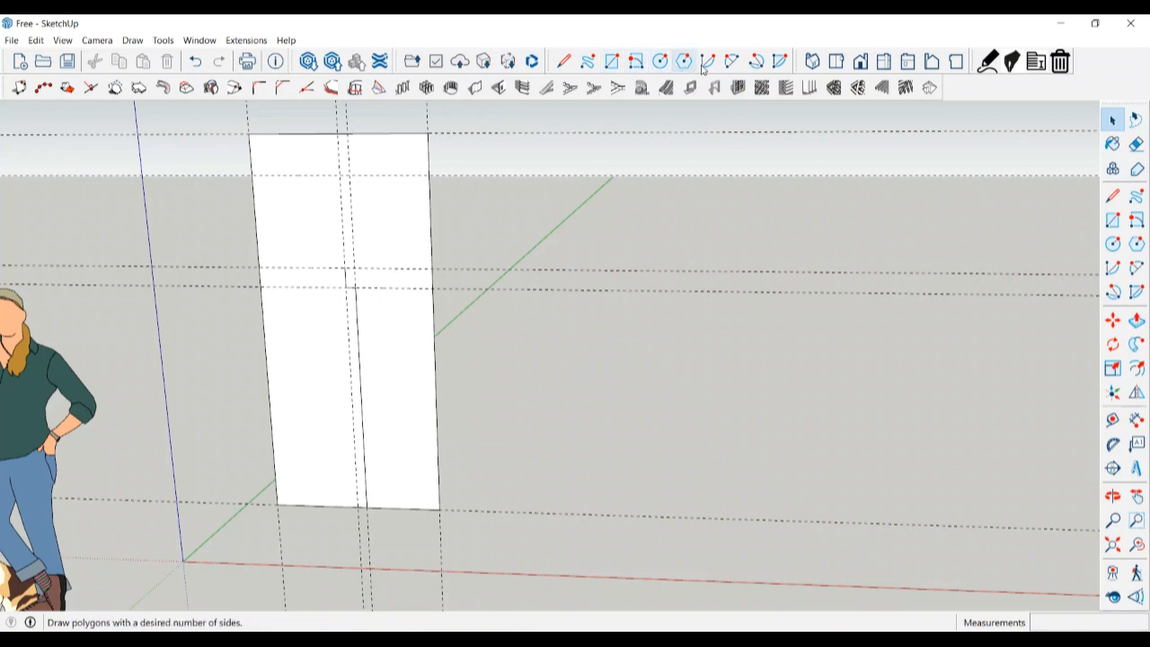
click(779, 63)
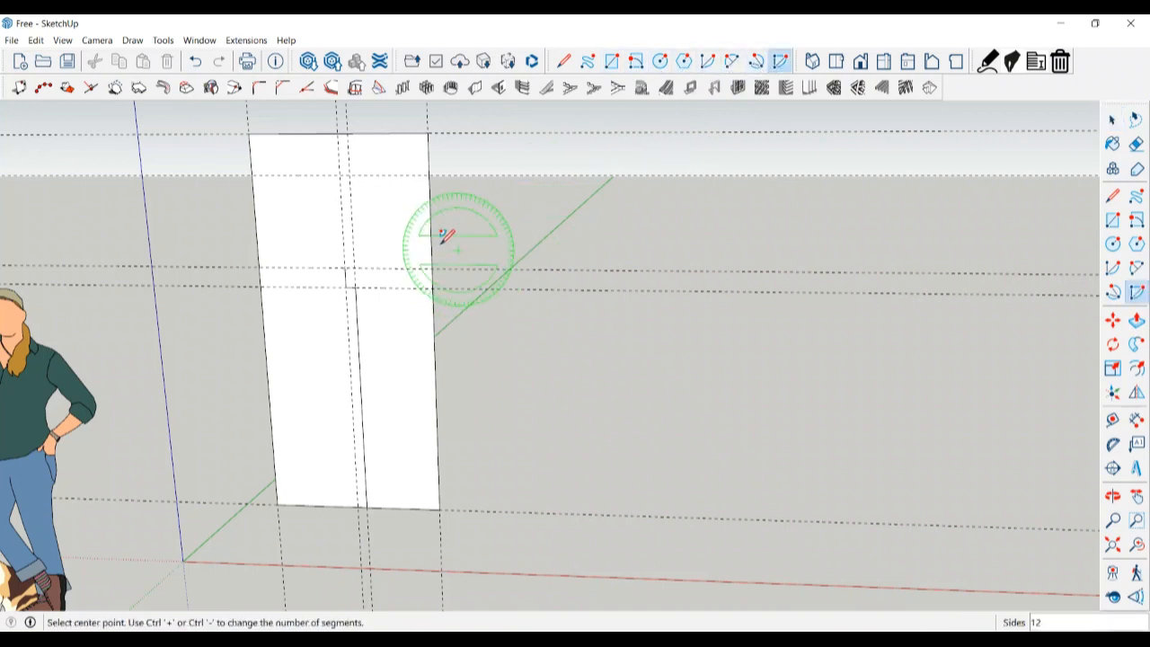
click(344, 267)
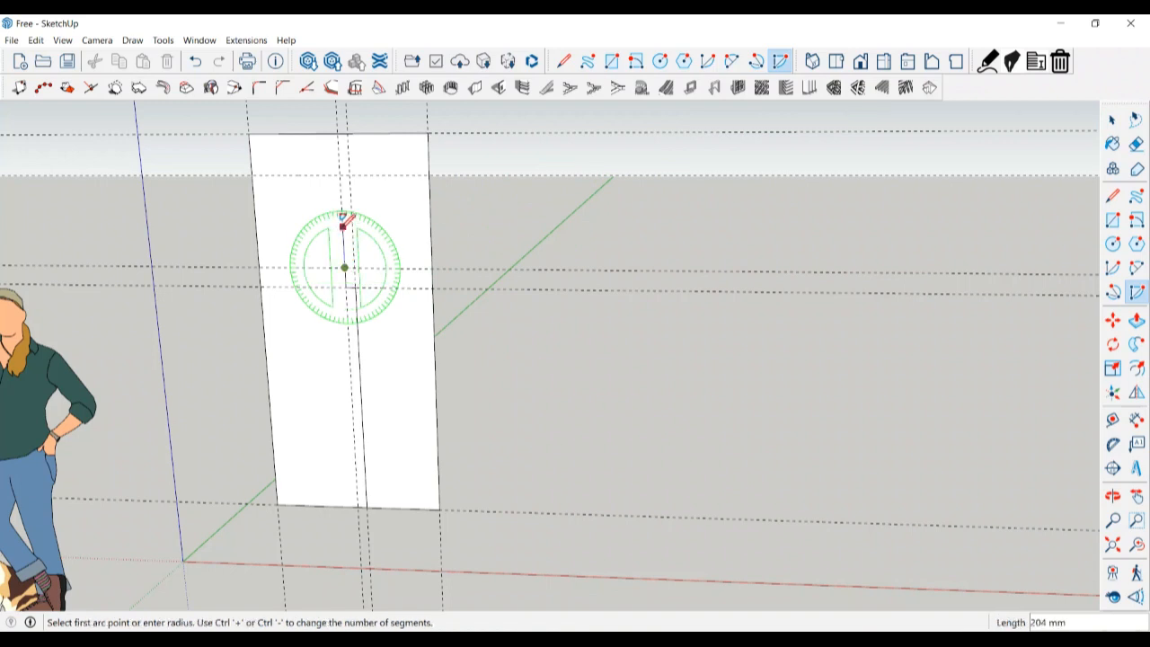
click(342, 226)
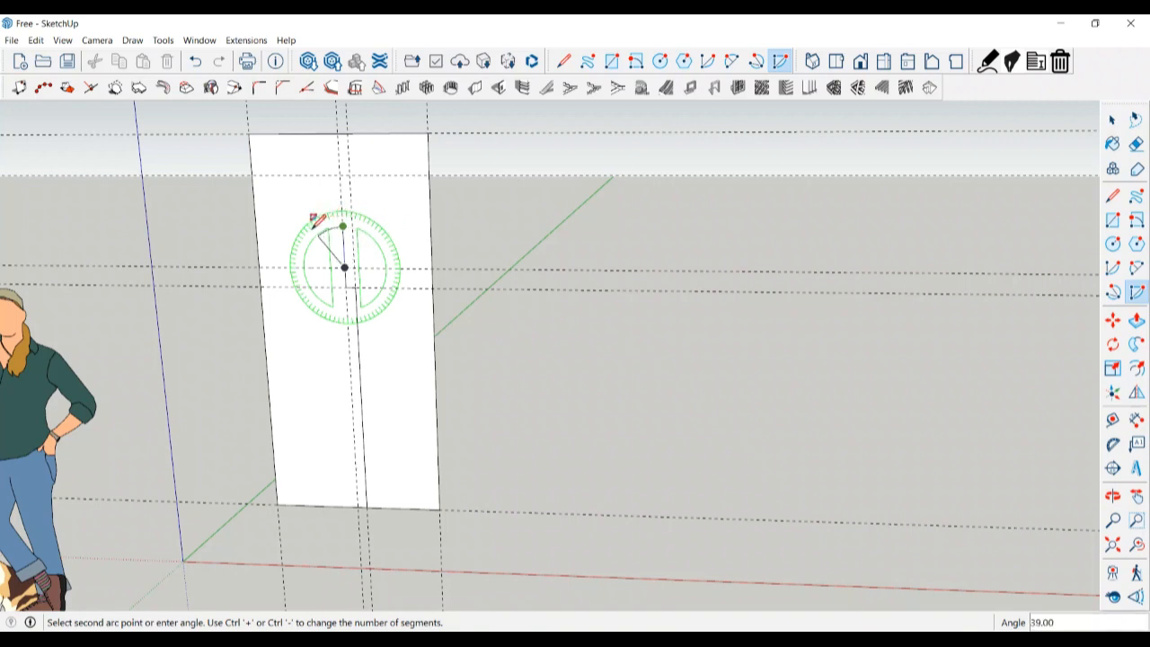
key(space)
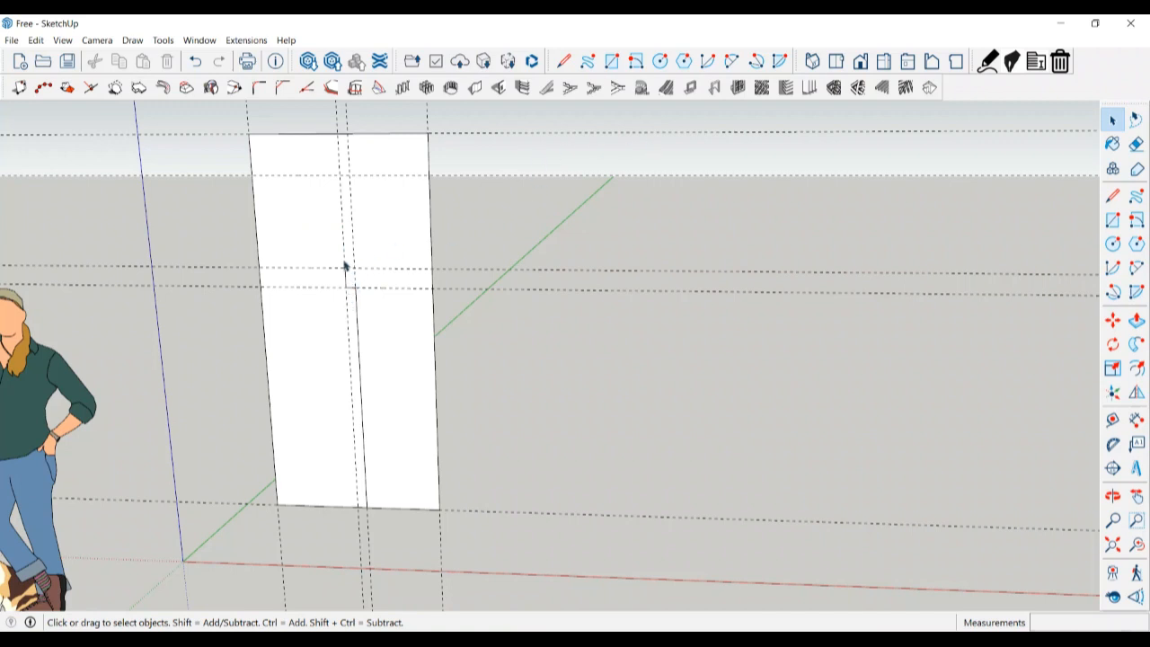
- Draw a half-circle arc upward from the top of the 100 mm line, with a 230 mm chord and a 115 mm bulge to the left
click(731, 61)
click(344, 267)
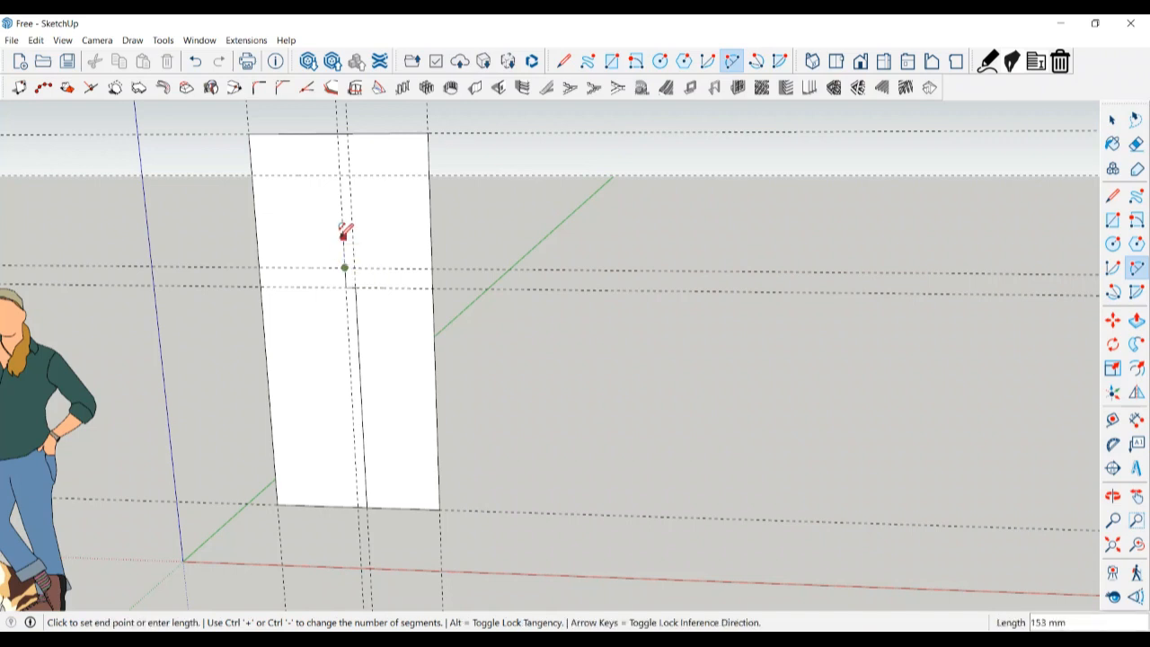
text(230)
key(Return)
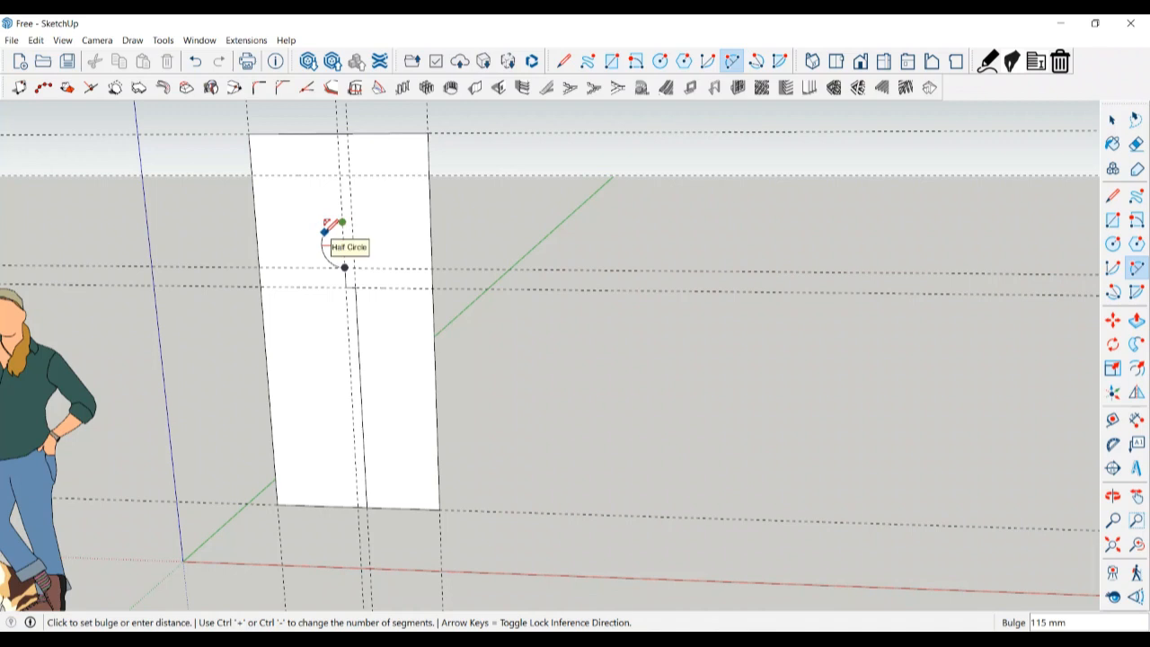
click(345, 266)
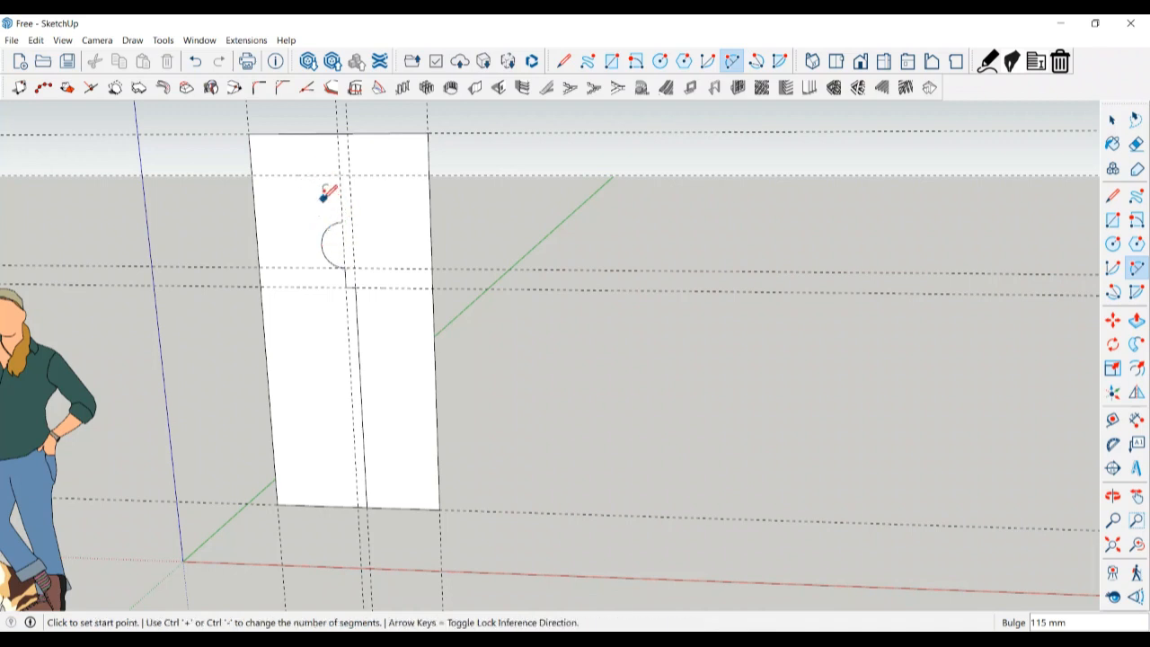
click(339, 172)
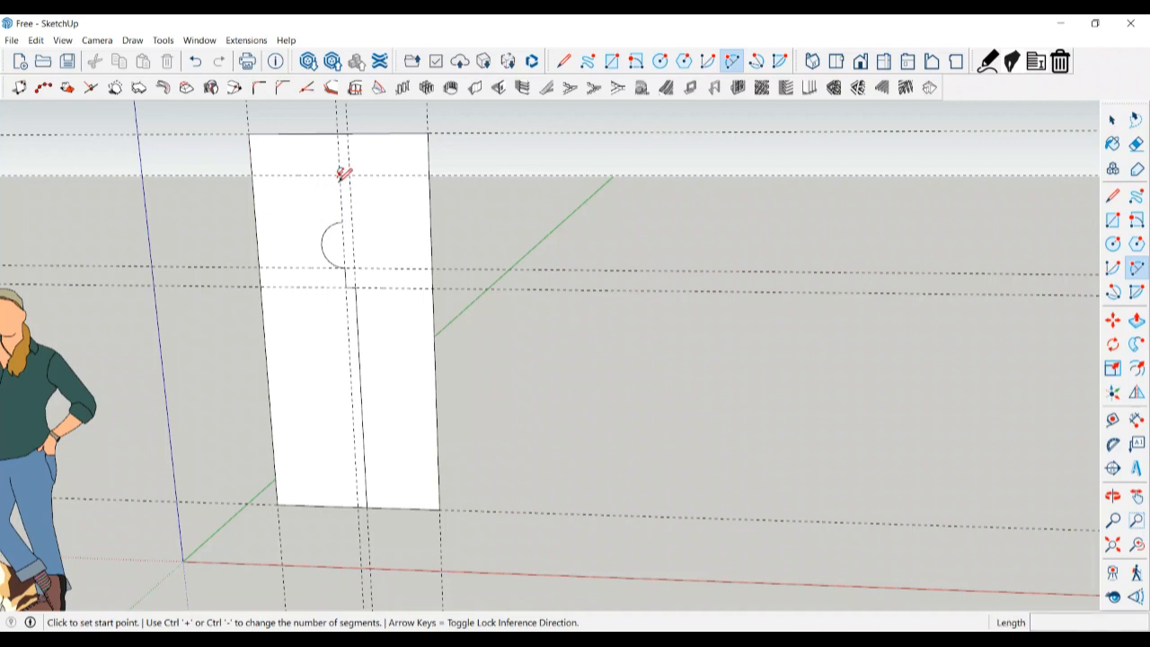
click(341, 222)
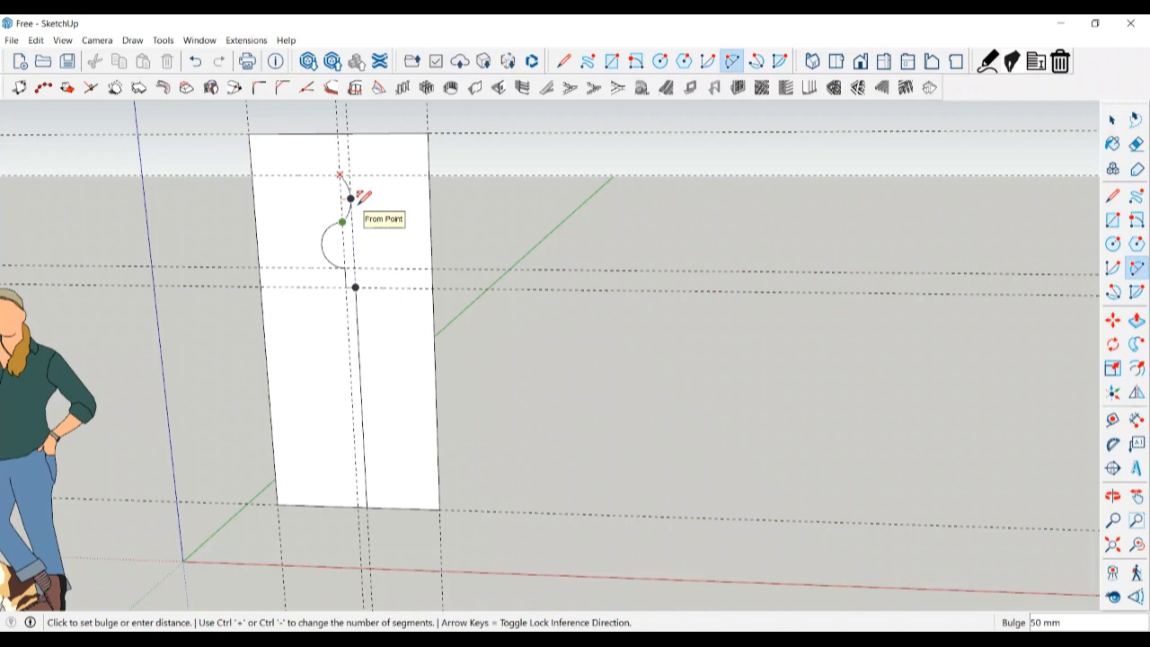
key(Escape)
key(space)
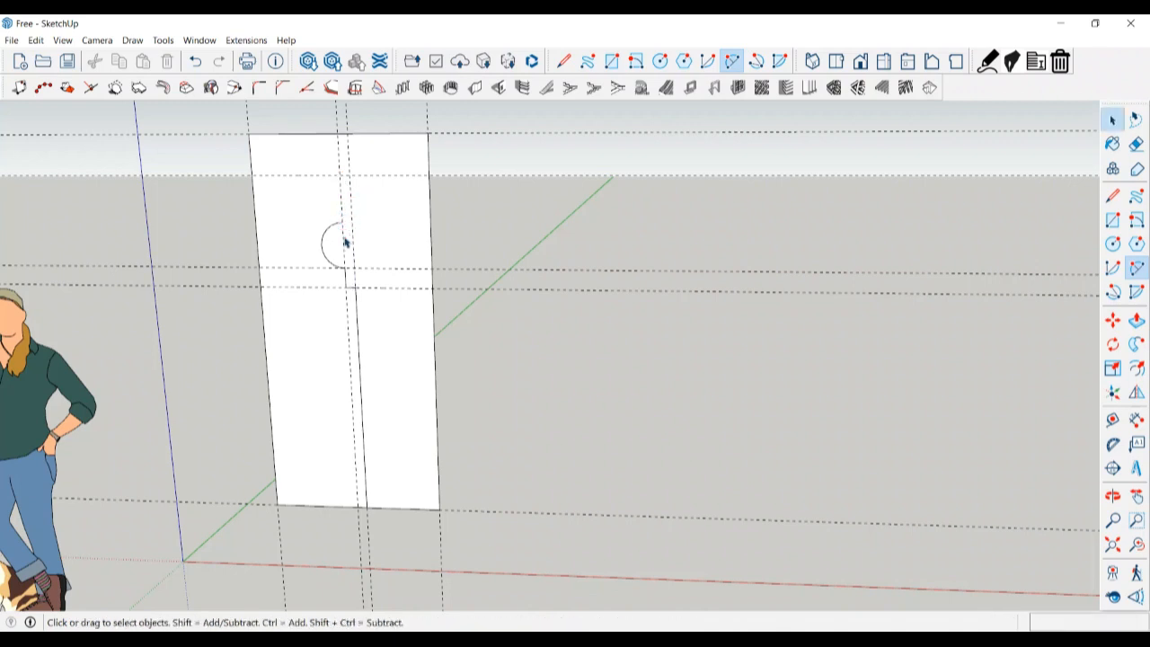
- Undo the half-circle arc and place a horizontal guide 230 mm above the guide at the top of the 100 mm line
key(ctrl+z)
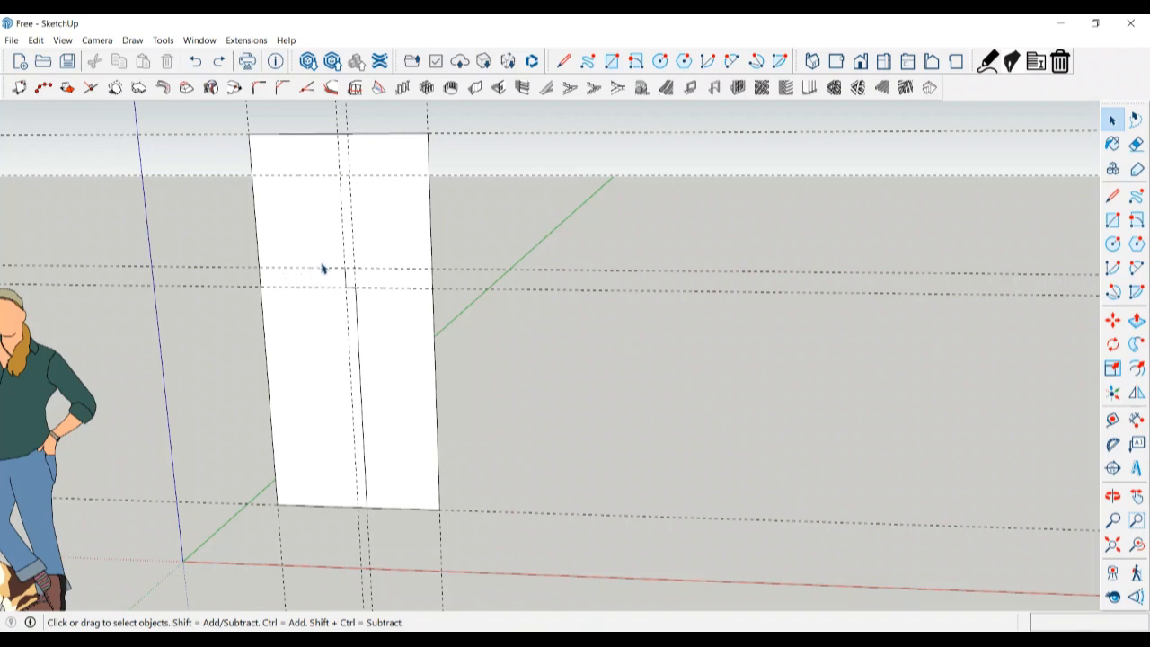
key(t)
click(321, 267)
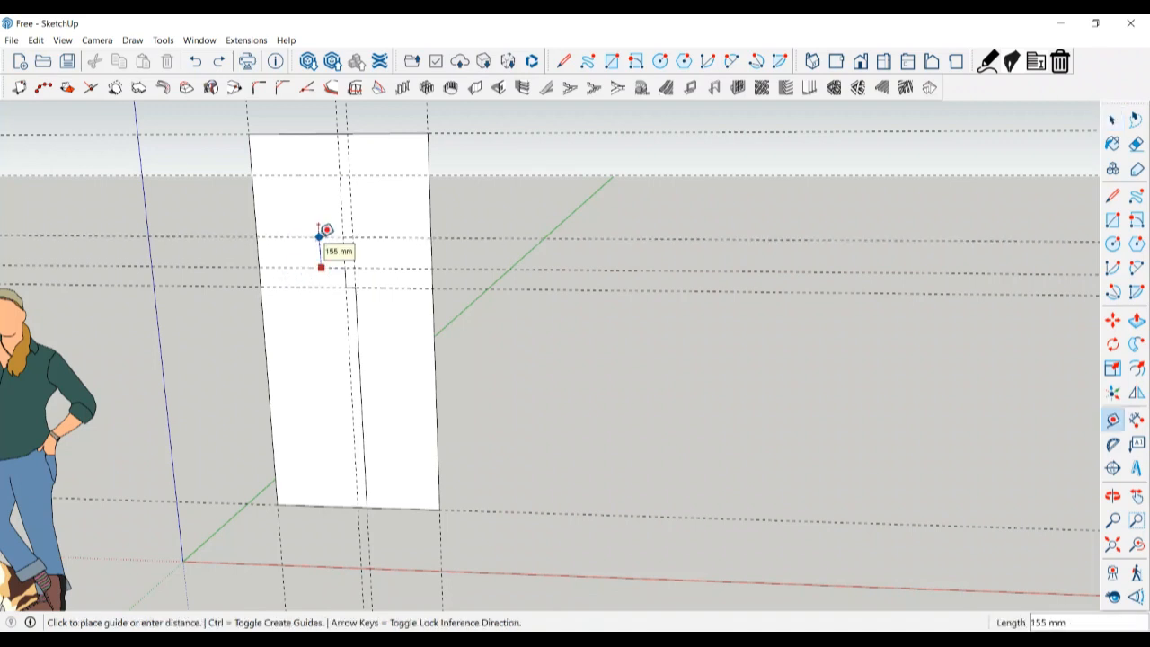
text(230)
key(Return)
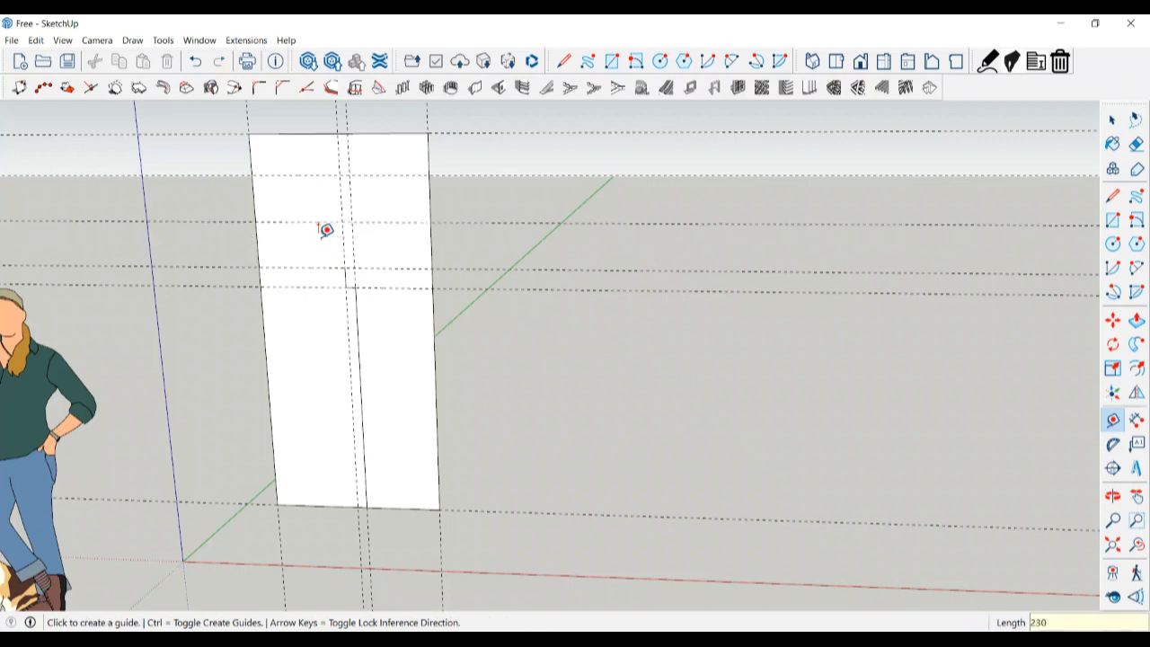
key(space)
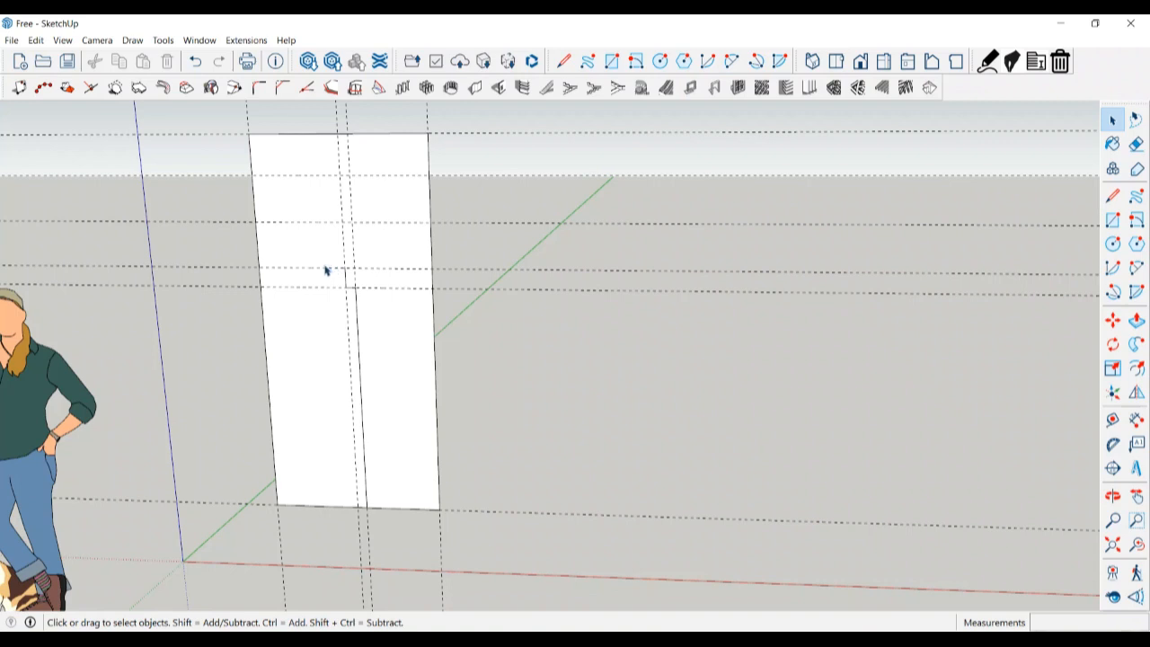
- Place a vertical guide 230 mm to the left of the guide that runs through the 100 mm line
key(t)
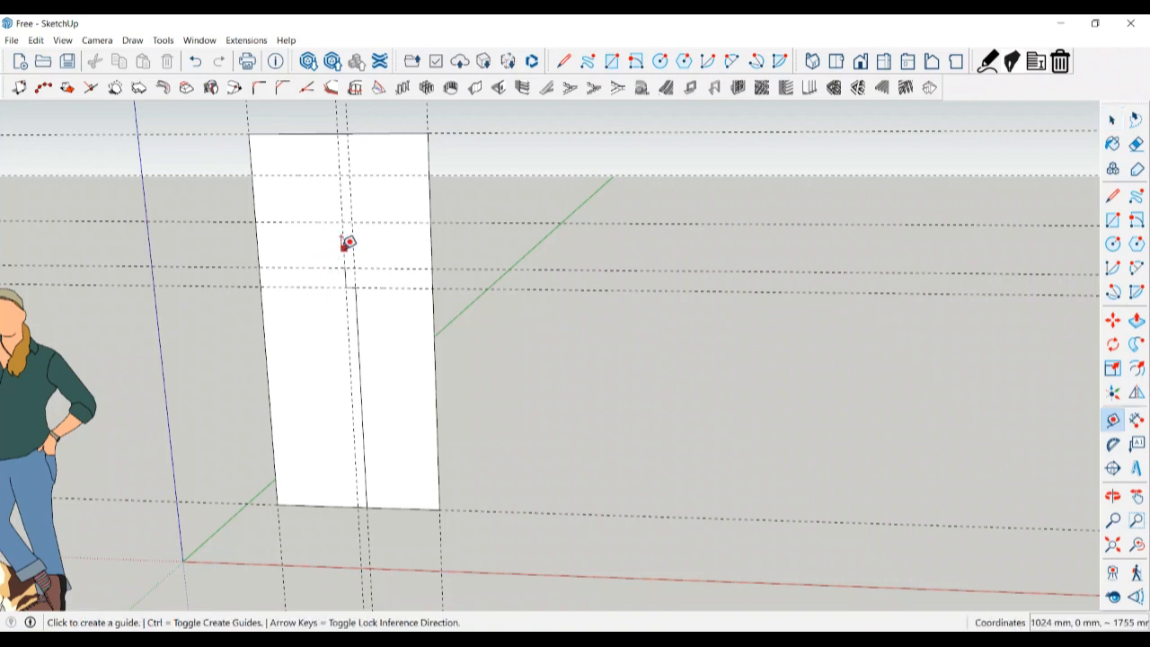
click(347, 243)
text(23)
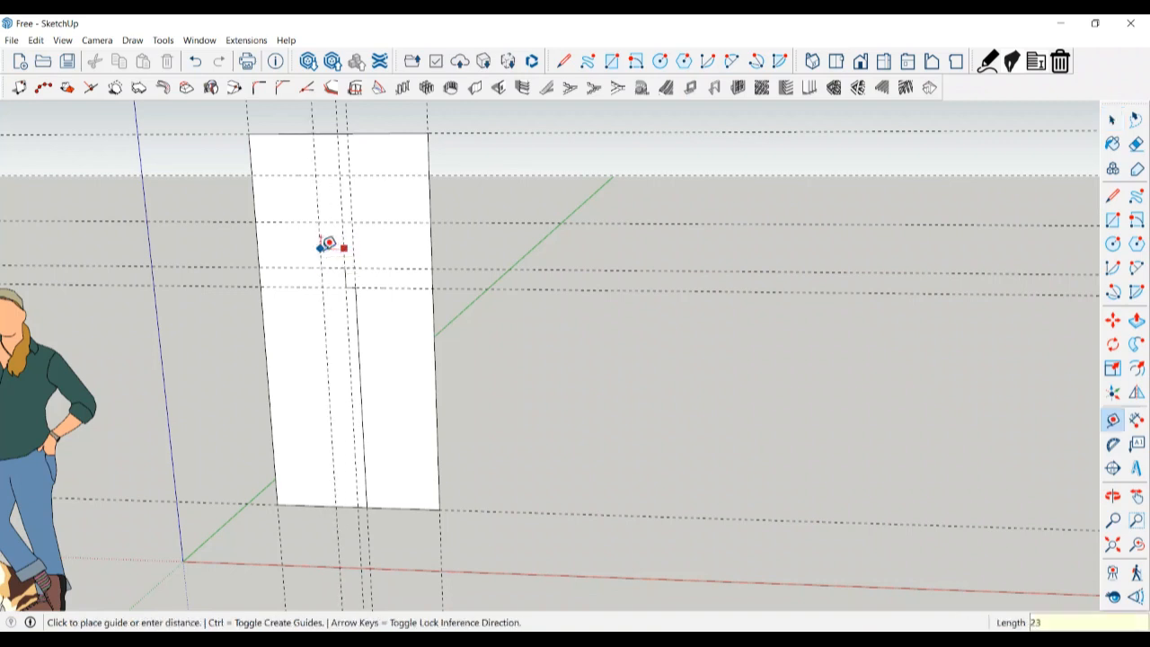
text(0)
key(Return)
key(space)
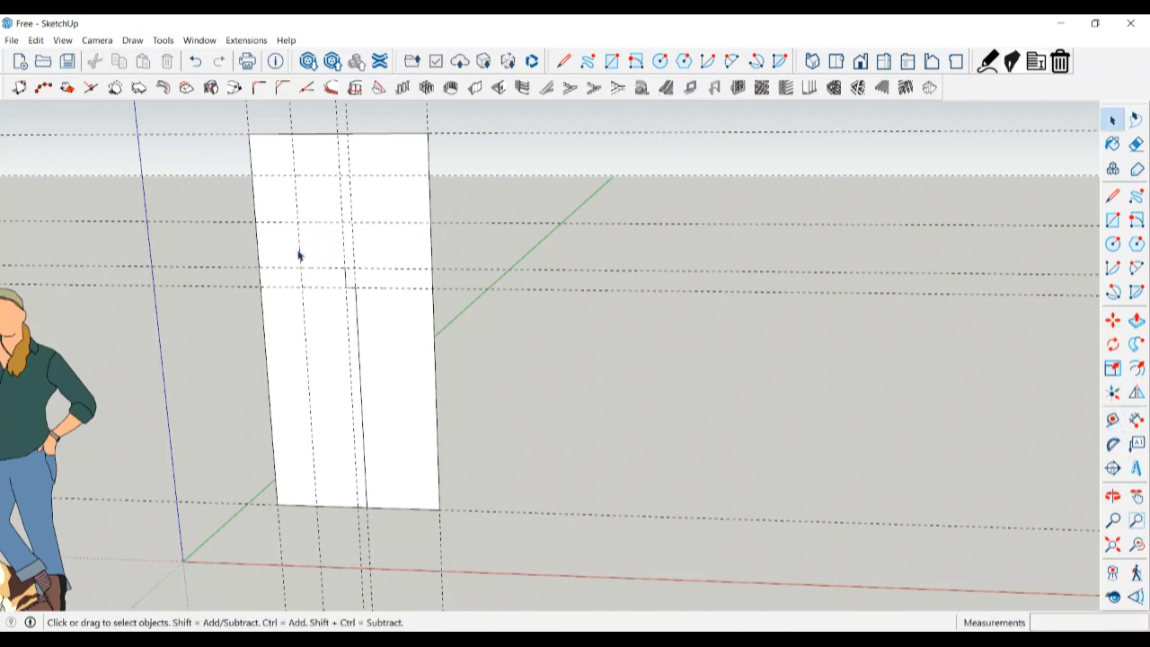
- Draw an arc bulging about 47 mm downward from the intersection of the two 230 mm guides to the top of the 100 mm line
click(731, 60)
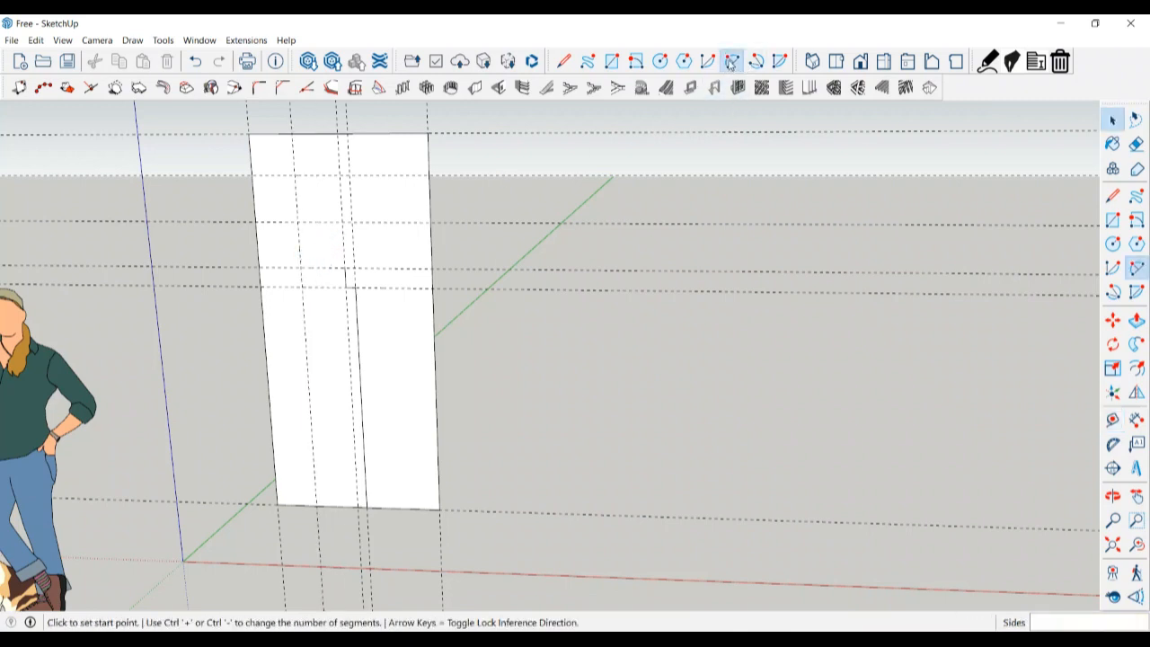
click(298, 222)
click(344, 267)
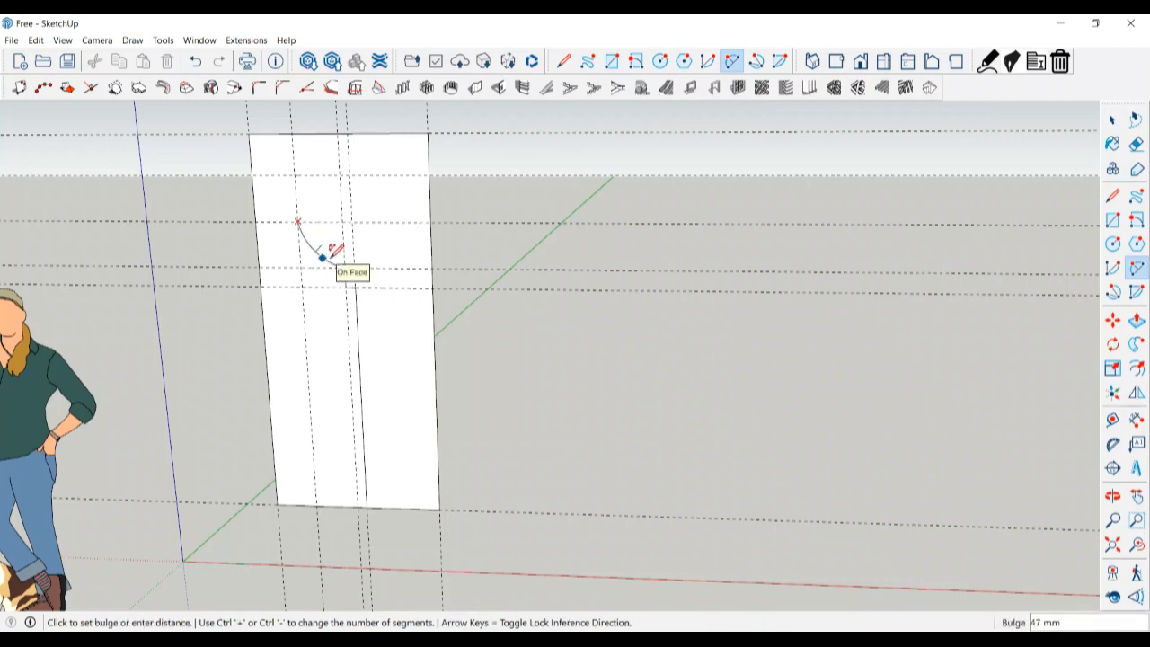
click(331, 253)
key(space)
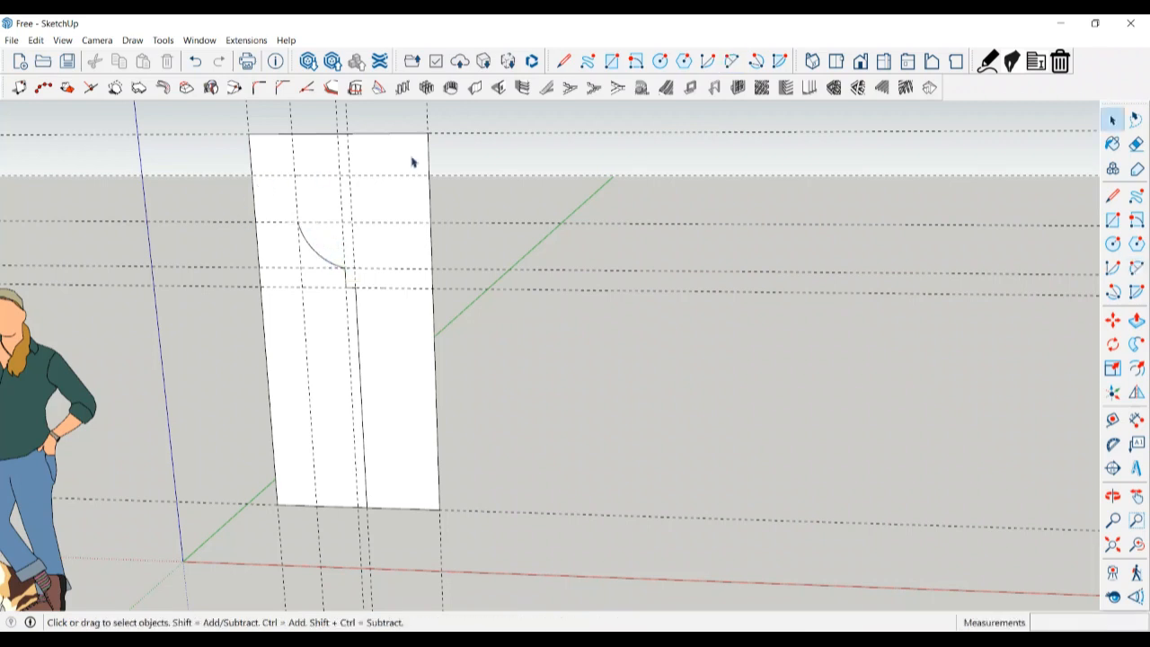
- Draw an arc from the panel's left edge at the upper horizontal guide to the previous arc's upper end, bulging about 44 mm upward
click(730, 61)
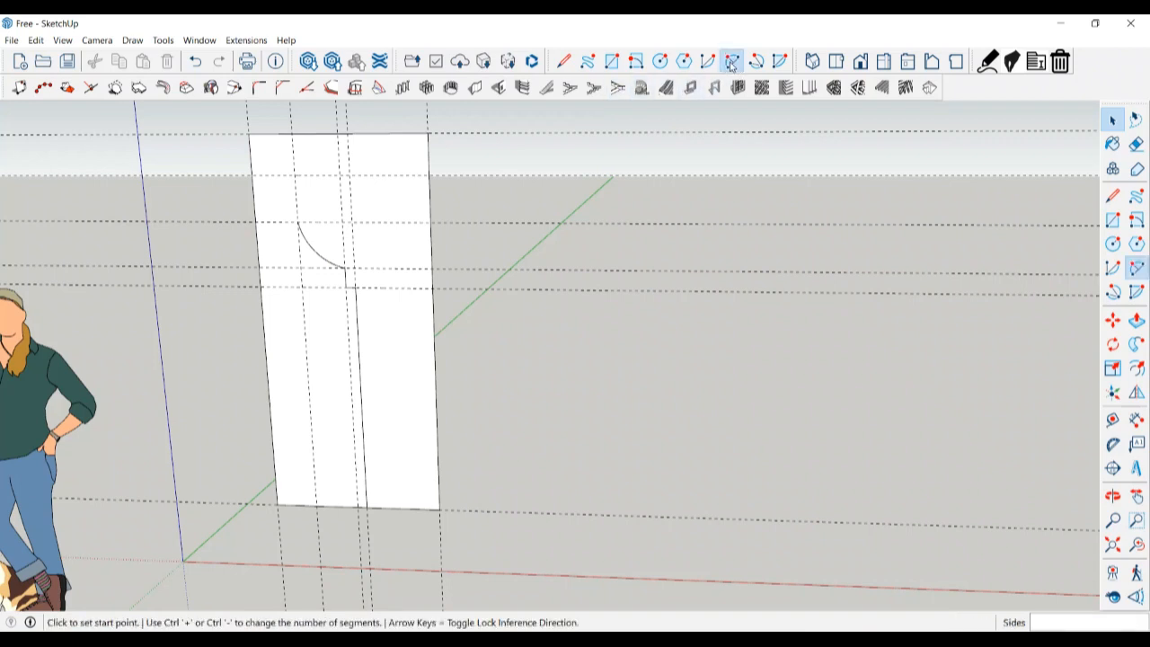
click(252, 174)
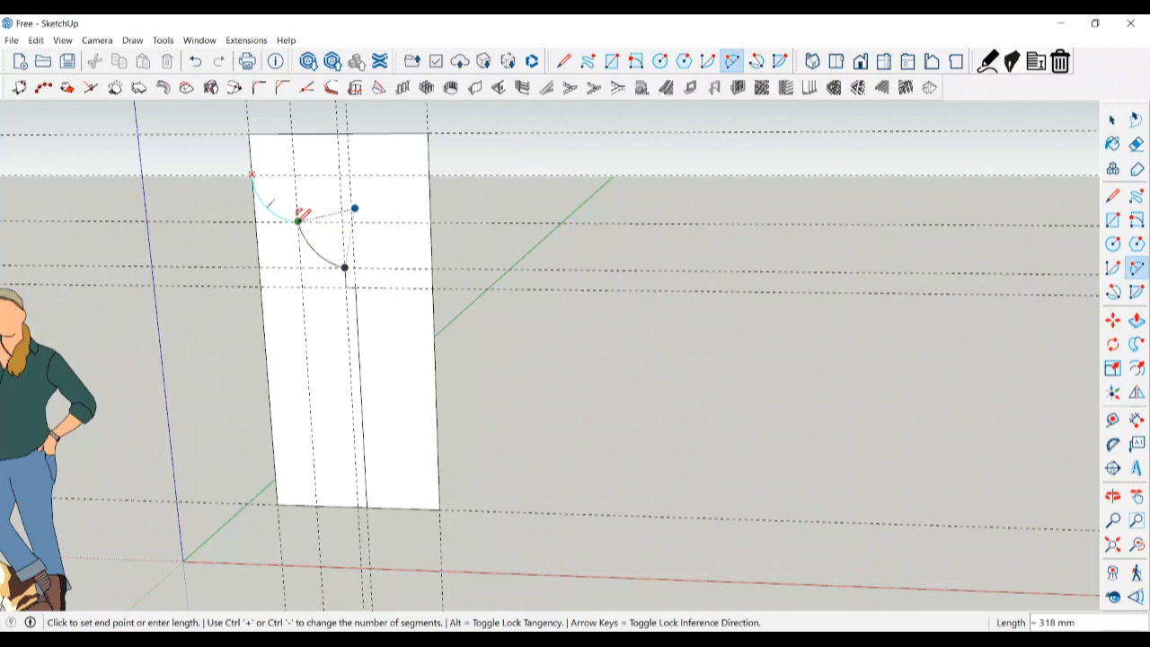
click(297, 220)
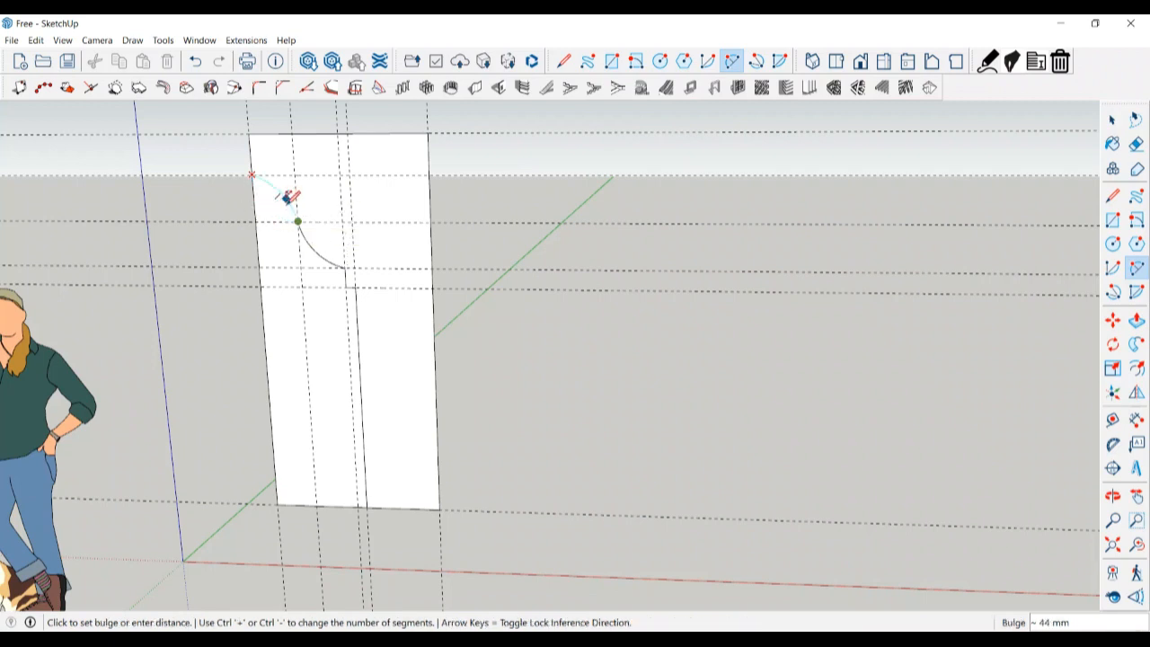
click(284, 196)
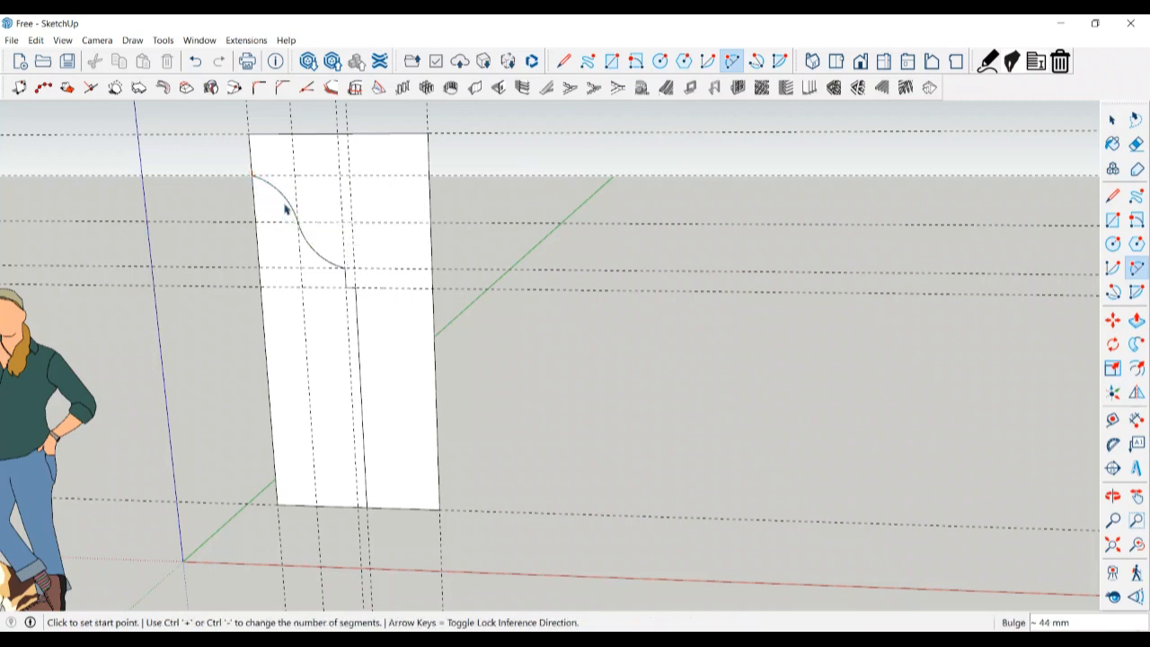
key(space)
key(l)
key(space)
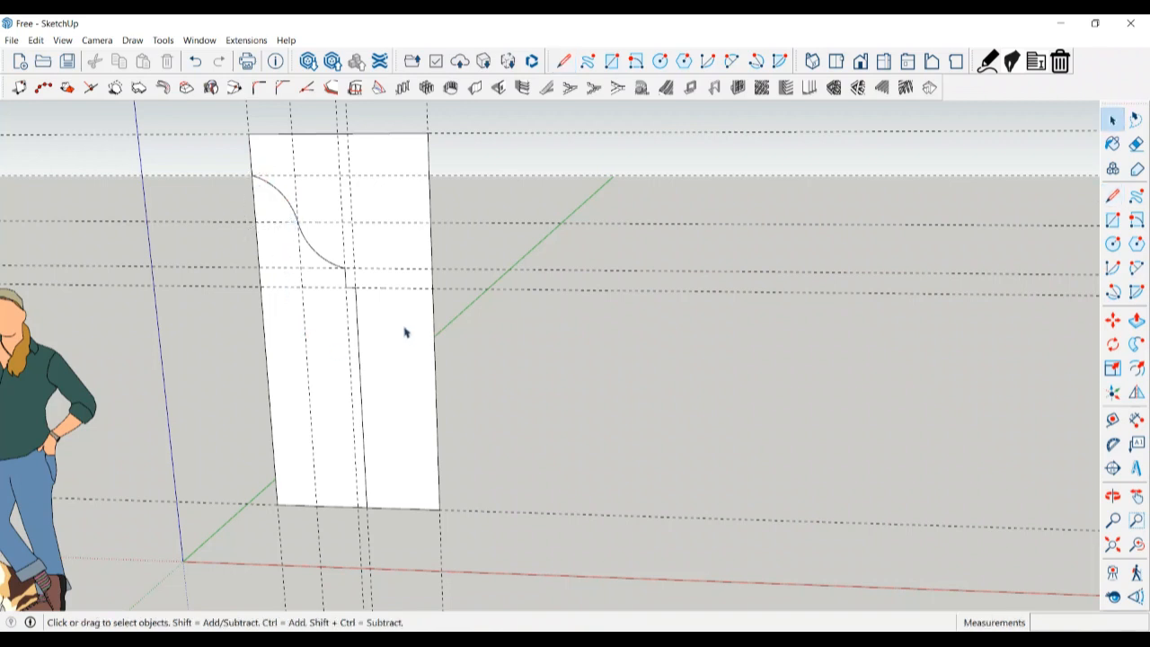
- Erase all the construction guides around the panel
key(e)
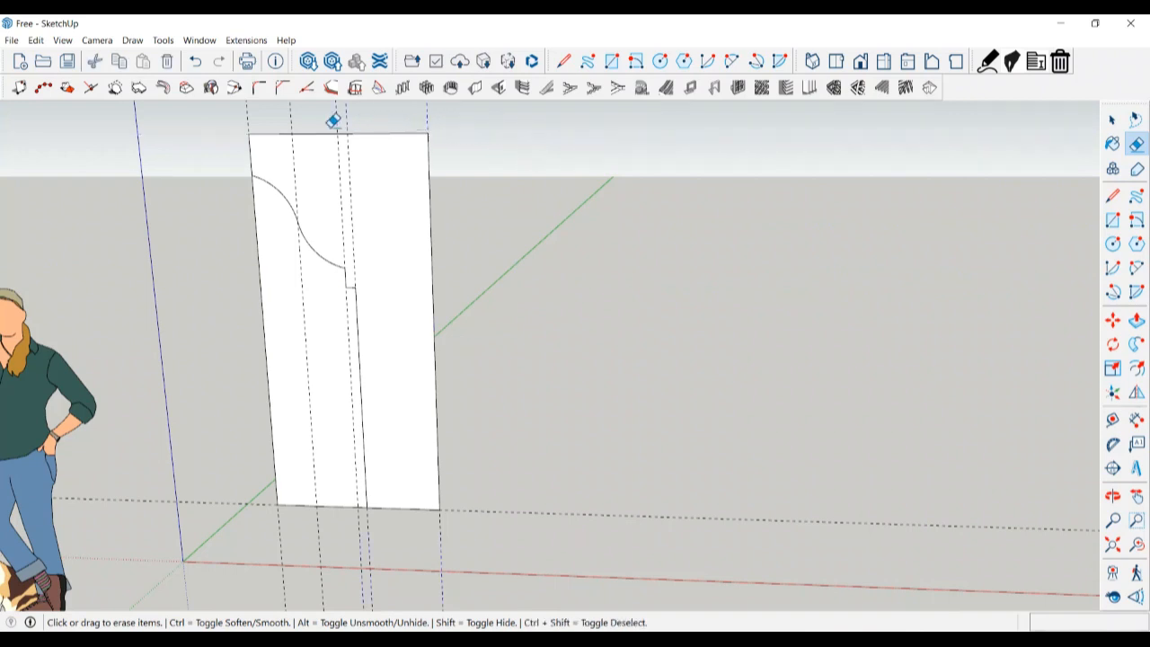
key(space)
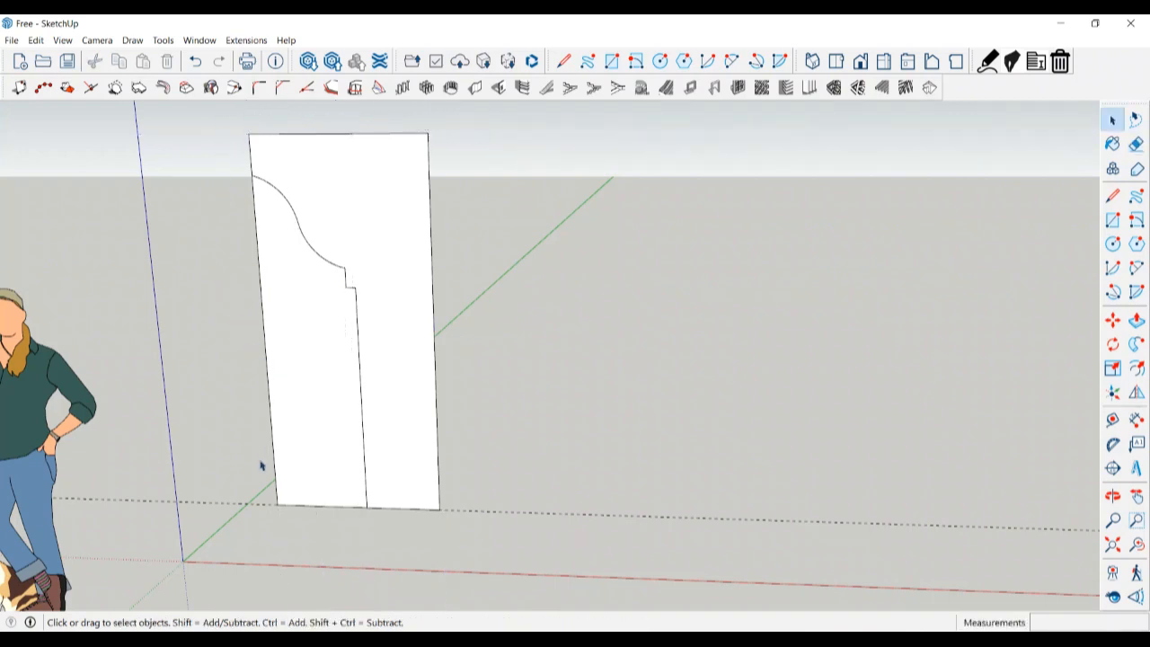
key(e)
key(space)
- Cut away the face left of the profile and erase its leftover left and bottom edges
click(303, 463)
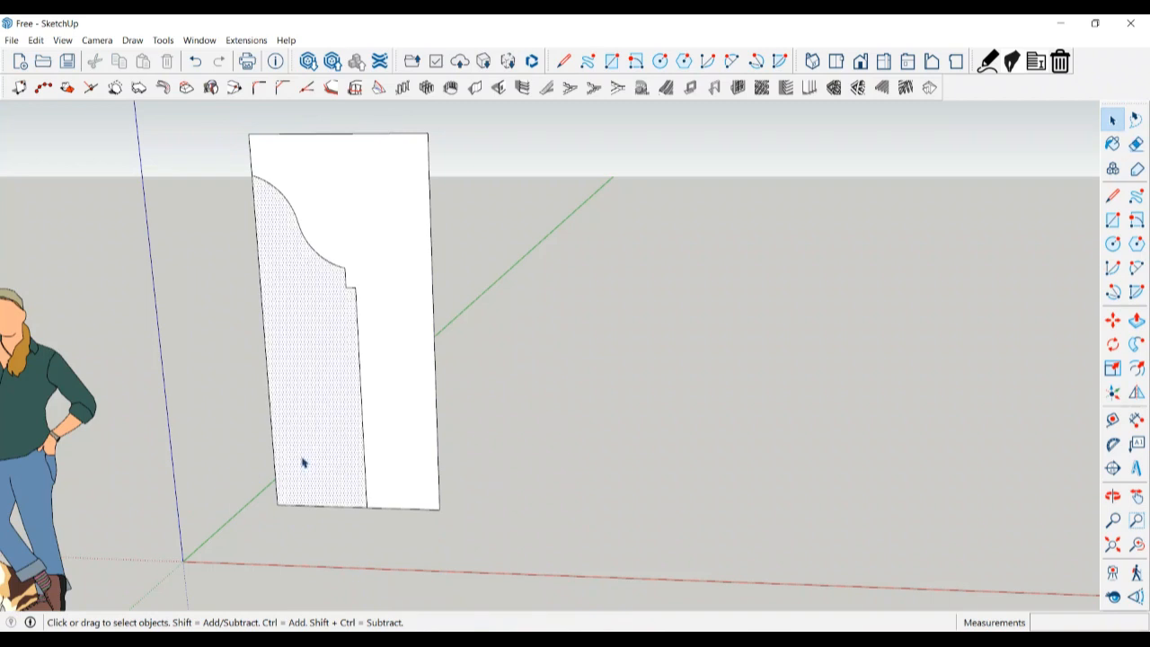
click(94, 60)
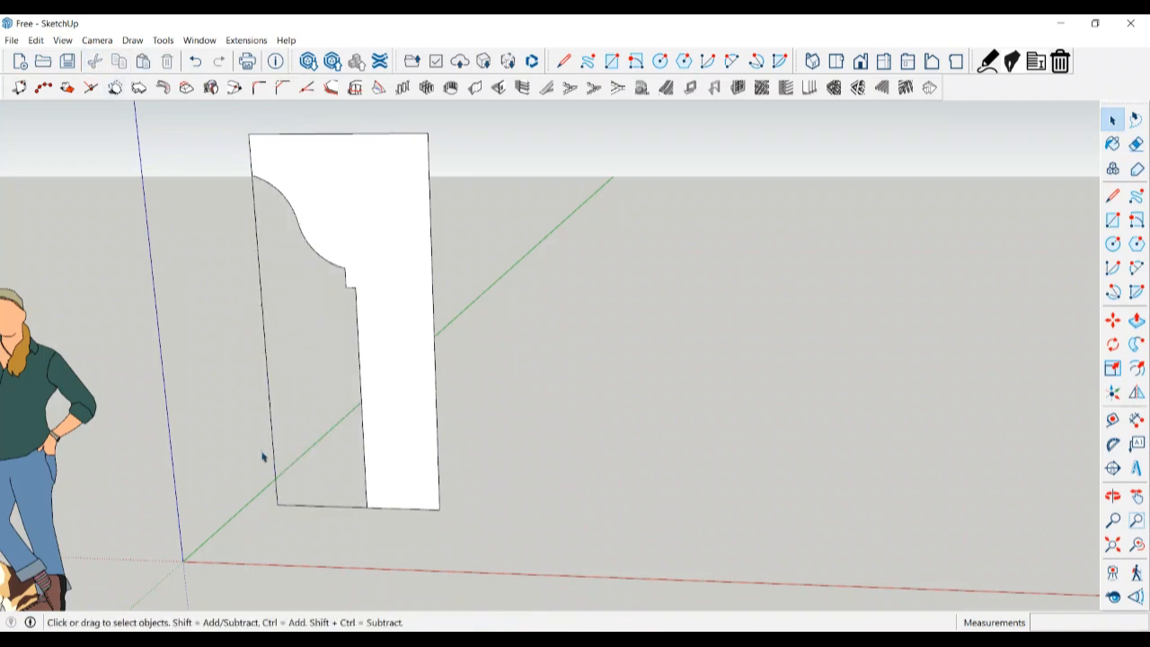
key(e)
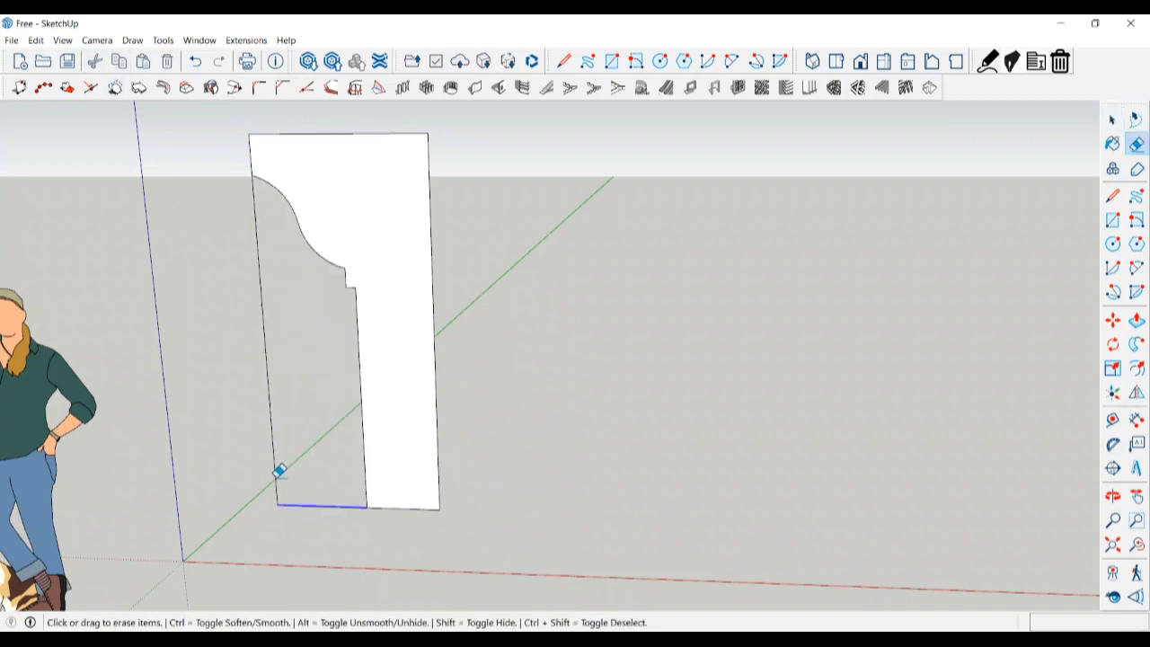
drag(280, 471, 290, 465)
mouse_move(290, 464)
middle_down()
mouse_move(354, 511)
mouse_move(252, 506)
mouse_move(336, 511)
mouse_move(287, 524)
mouse_move(477, 511)
middle_up()
key(space)
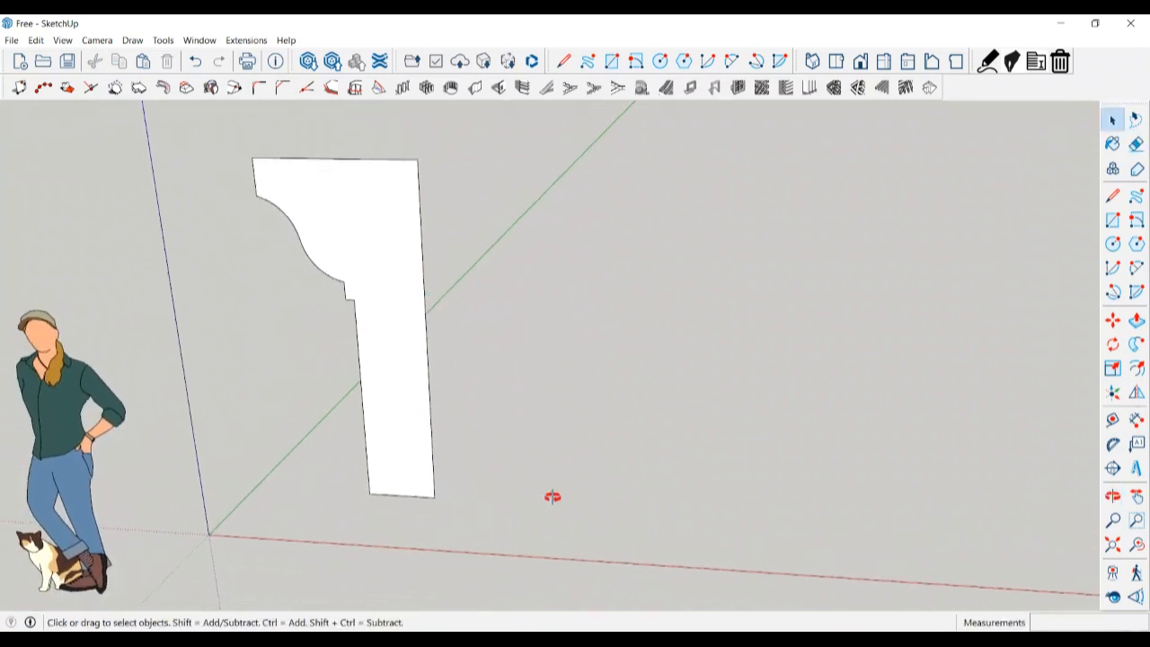
- Inspect the cut-out profile panel from the front, back and sides
middle_drag(552, 497, 928, 471)
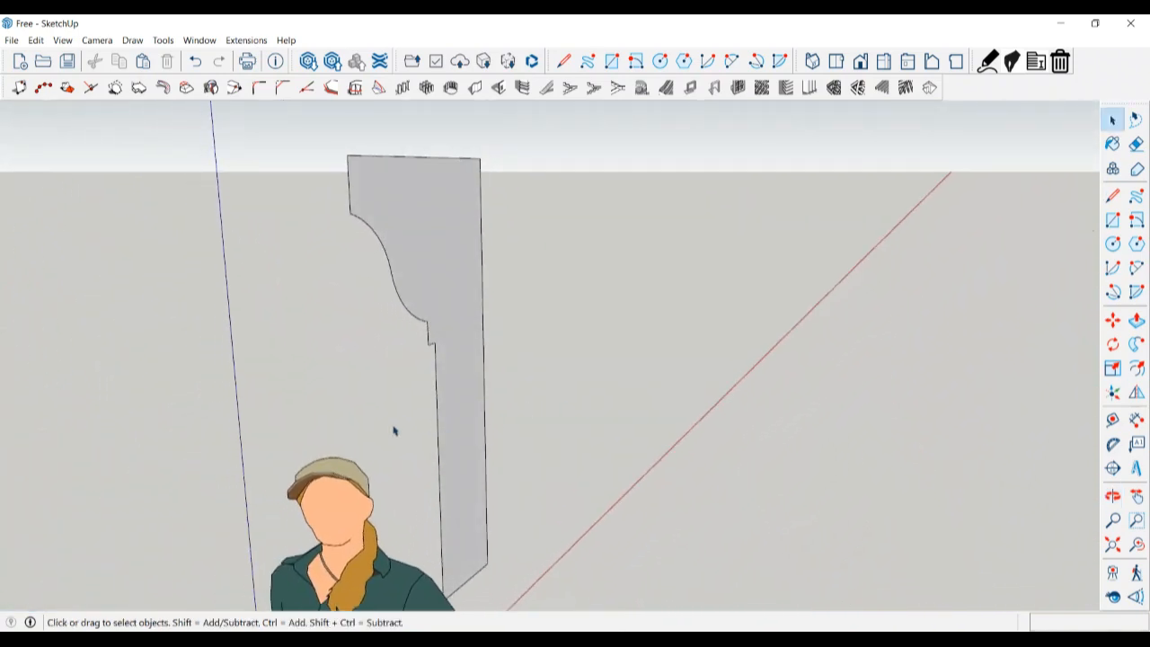
middle_drag(394, 431, 173, 466)
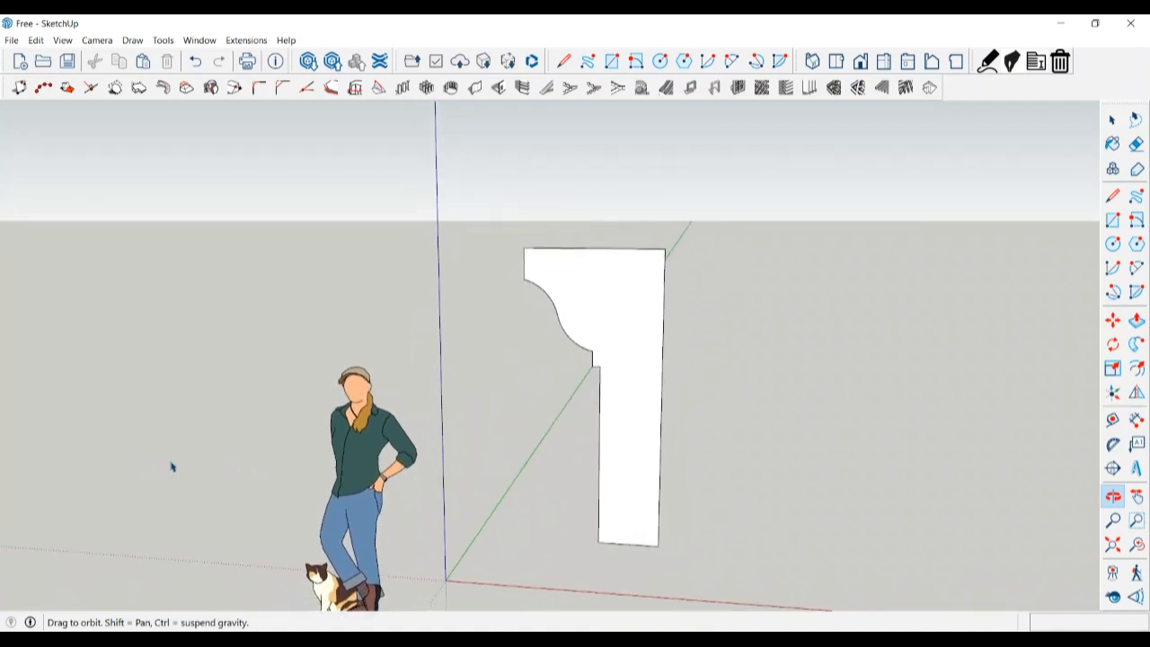
key(space)
scroll(193, 367, down, 1)
scroll(236, 519, up, 1)
middle_drag(229, 517, 293, 550)
scroll(784, 537, up, 1)
mouse_move(783, 538)
middle_down()
mouse_move(727, 536)
mouse_move(791, 546)
middle_up()
key(space)
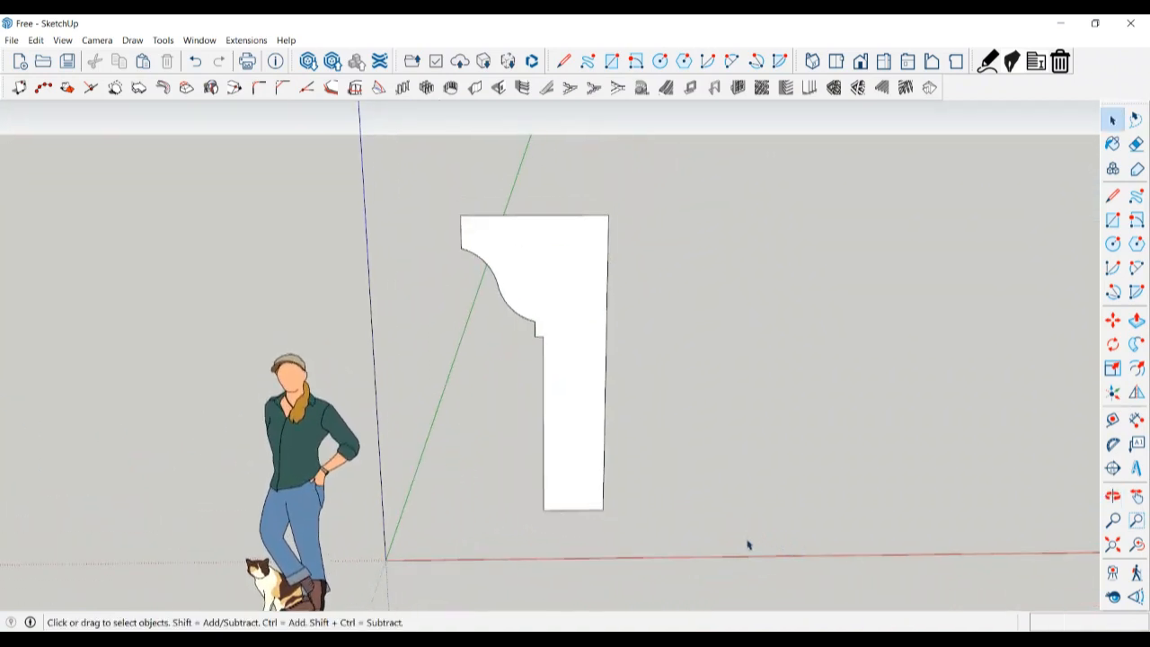
- Place one guide along the panel's bottom edge and another along its right edge
key(l)
key(t)
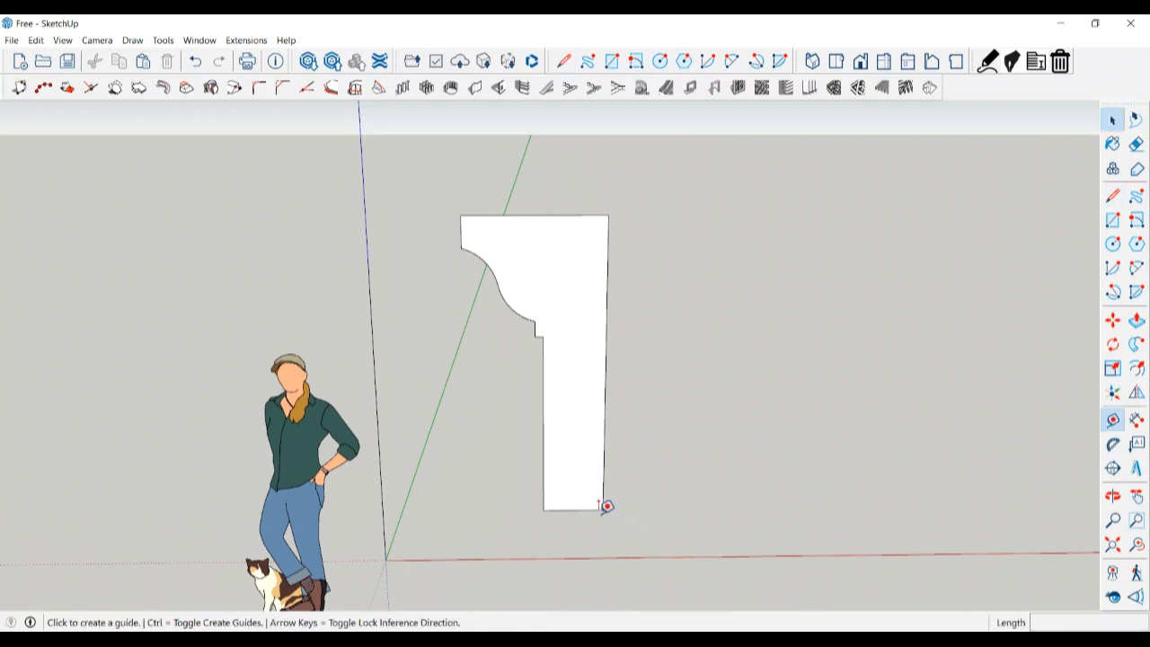
click(603, 509)
double_click(583, 509)
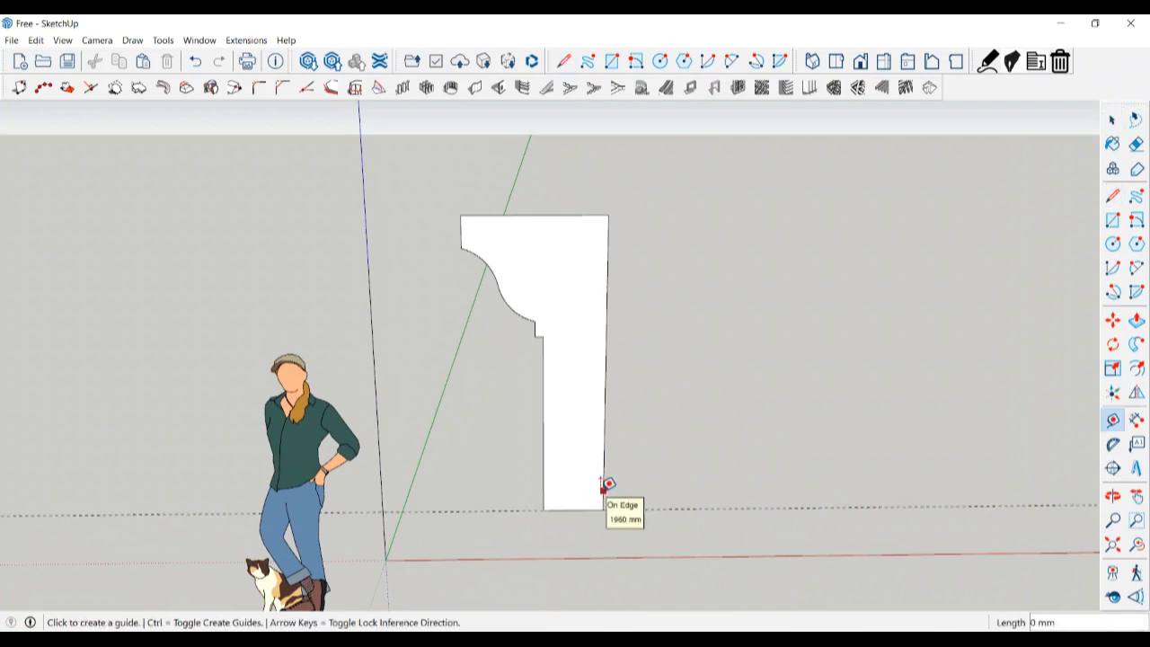
click(604, 485)
click(610, 483)
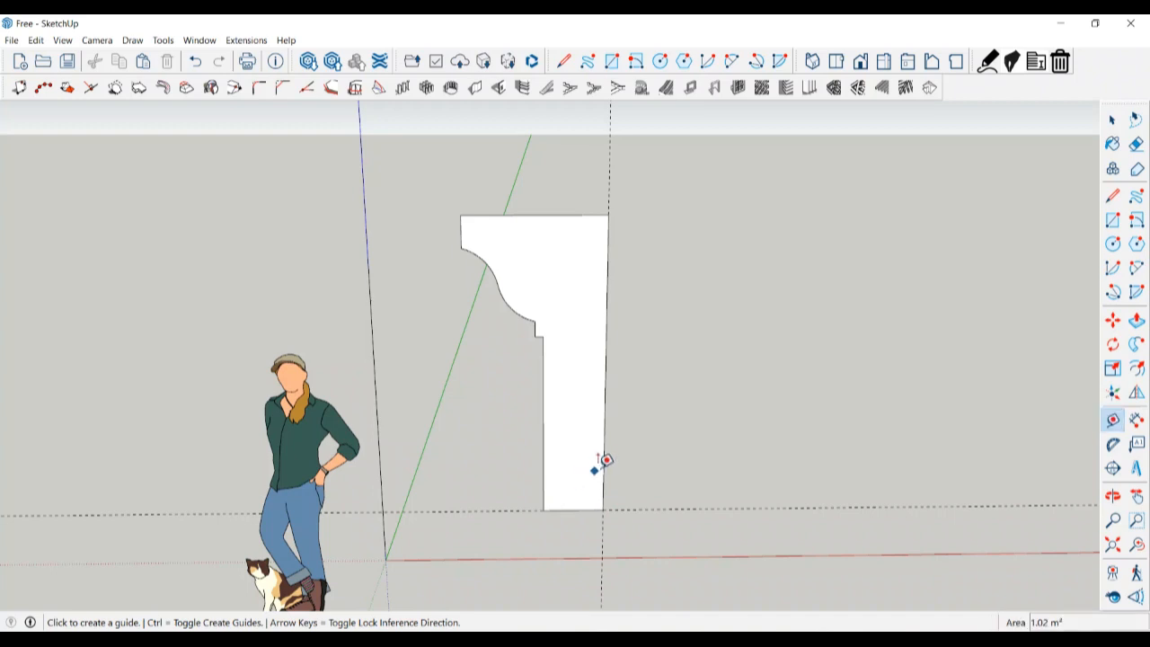
- Place a vertical guide 1000 mm to the right of the panel's right edge
click(604, 461)
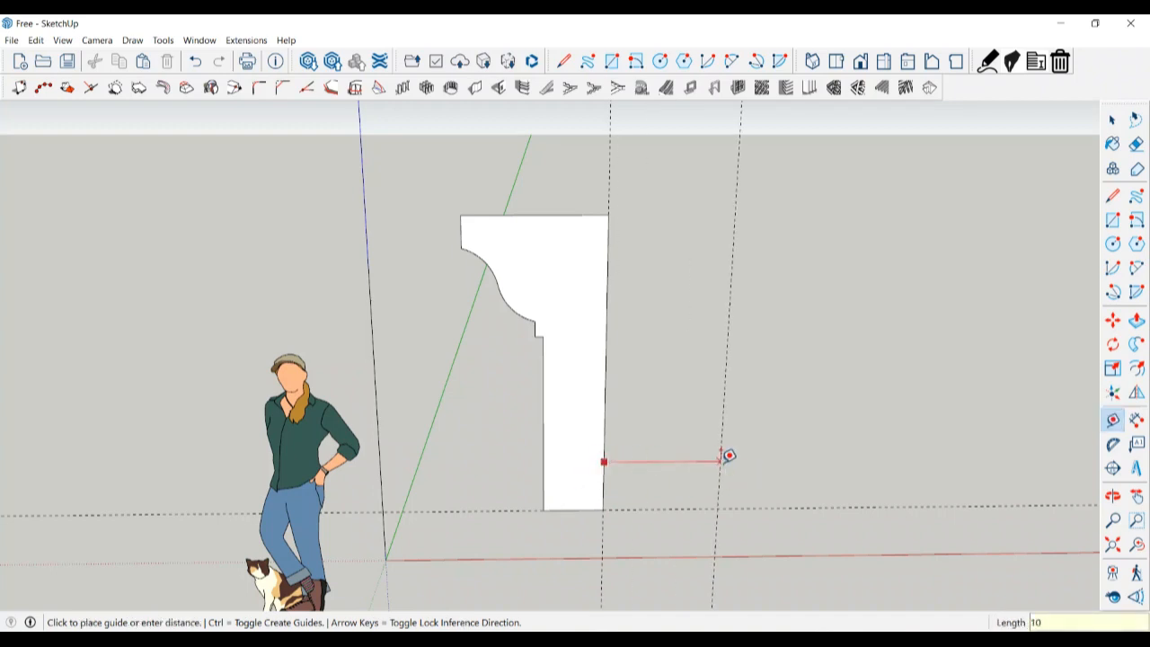
key(Return)
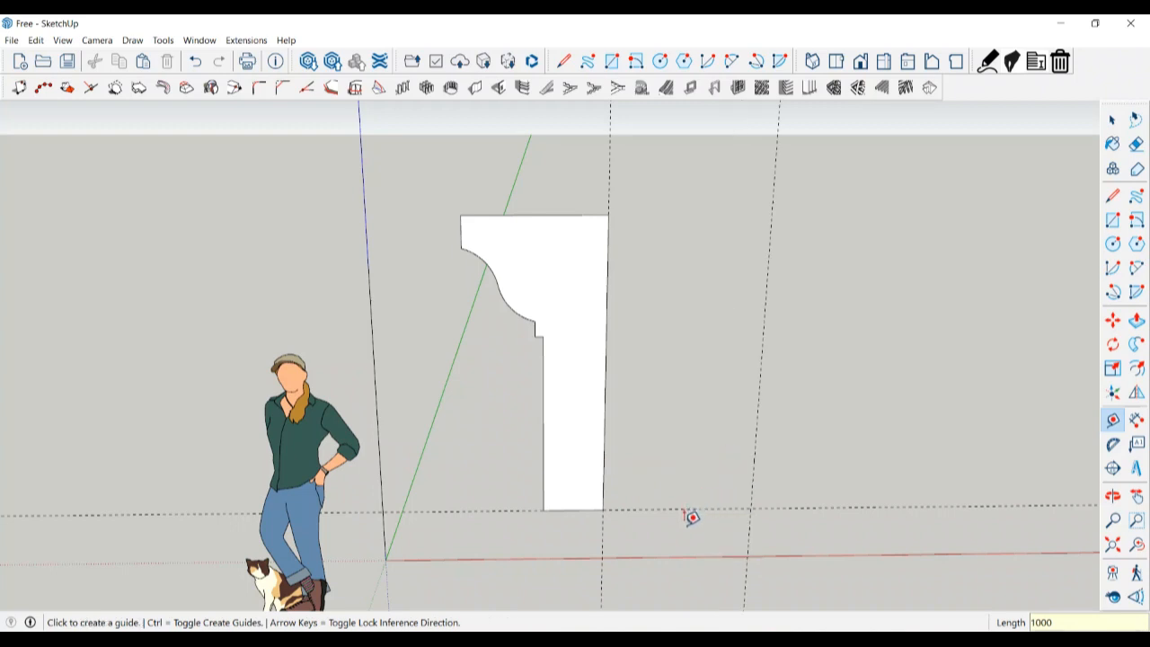
key(space)
- Draw a line from the panel's lower-right corner backward along the green axis
mouse_move(621, 531)
middle_down()
mouse_move(413, 510)
mouse_move(410, 455)
mouse_move(572, 526)
mouse_move(551, 531)
middle_up()
key(l)
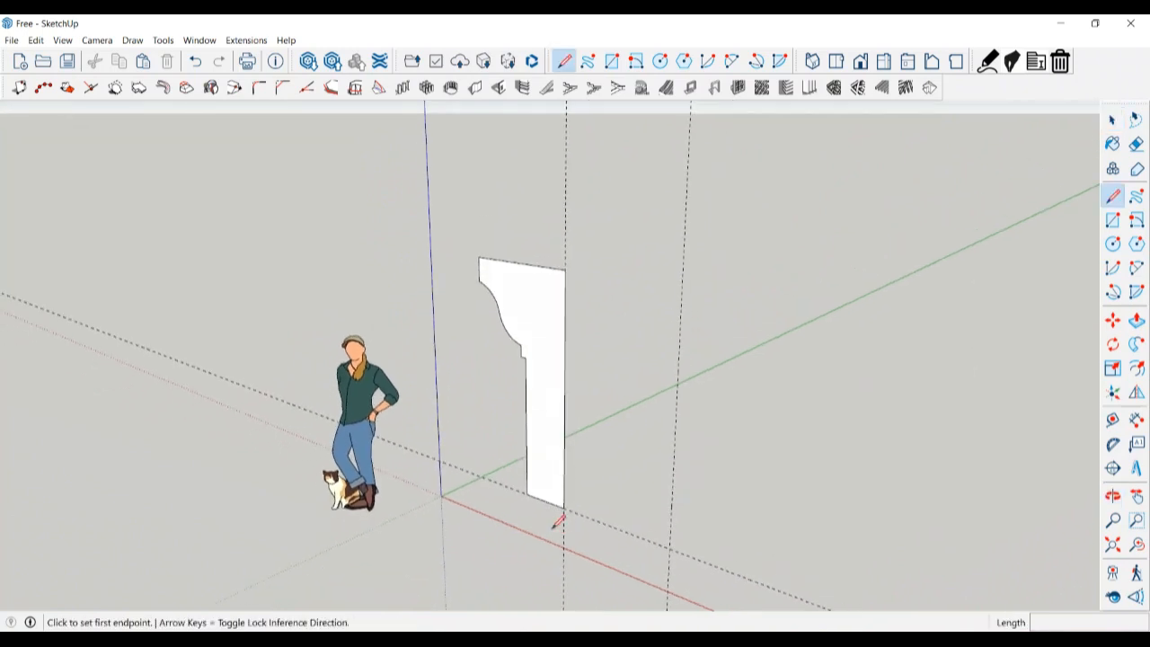
click(565, 508)
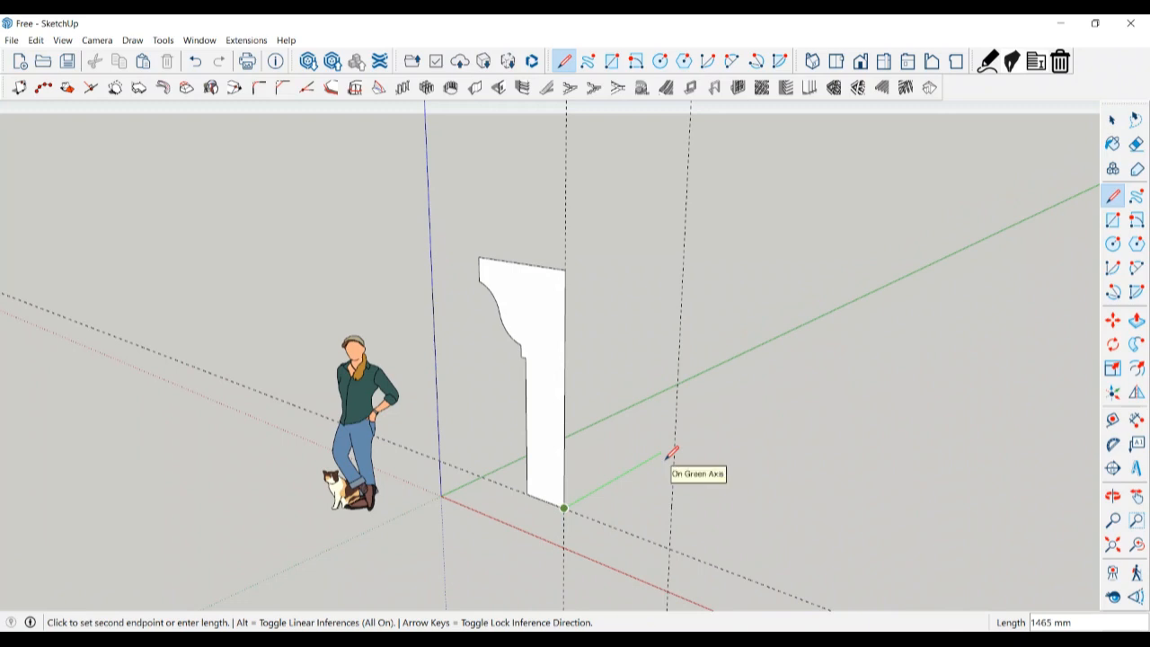
key(Return)
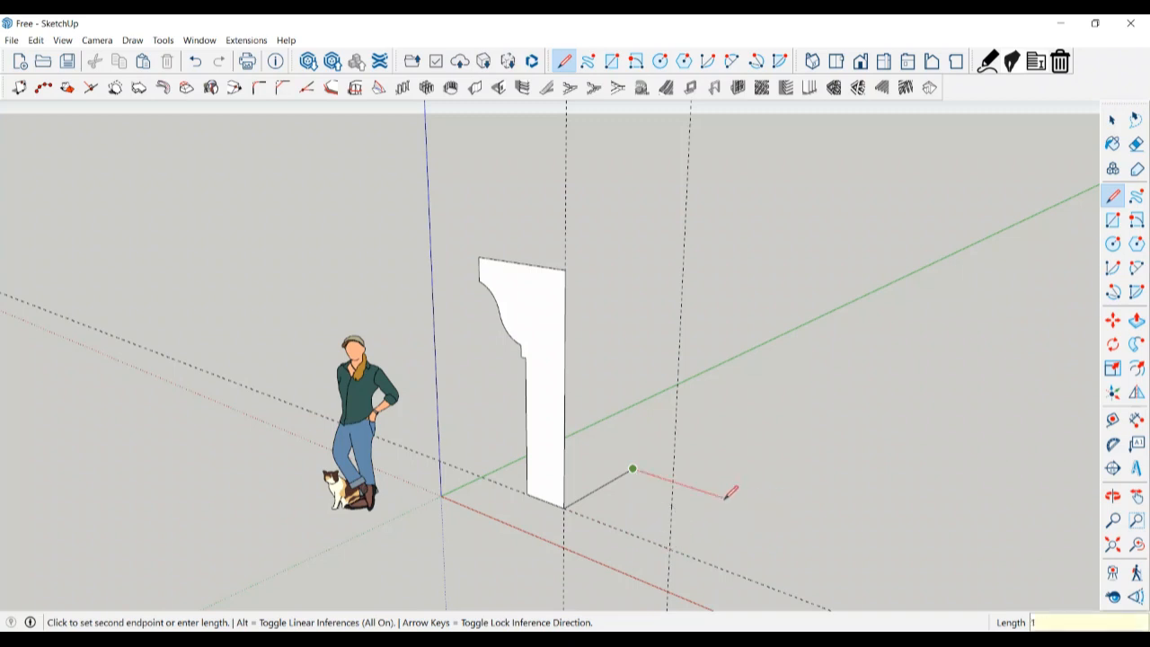
- Complete the ground rectangle from the panel's lower-right corner to the offset vertical guide, closing its outline at the starting corner
key(Return)
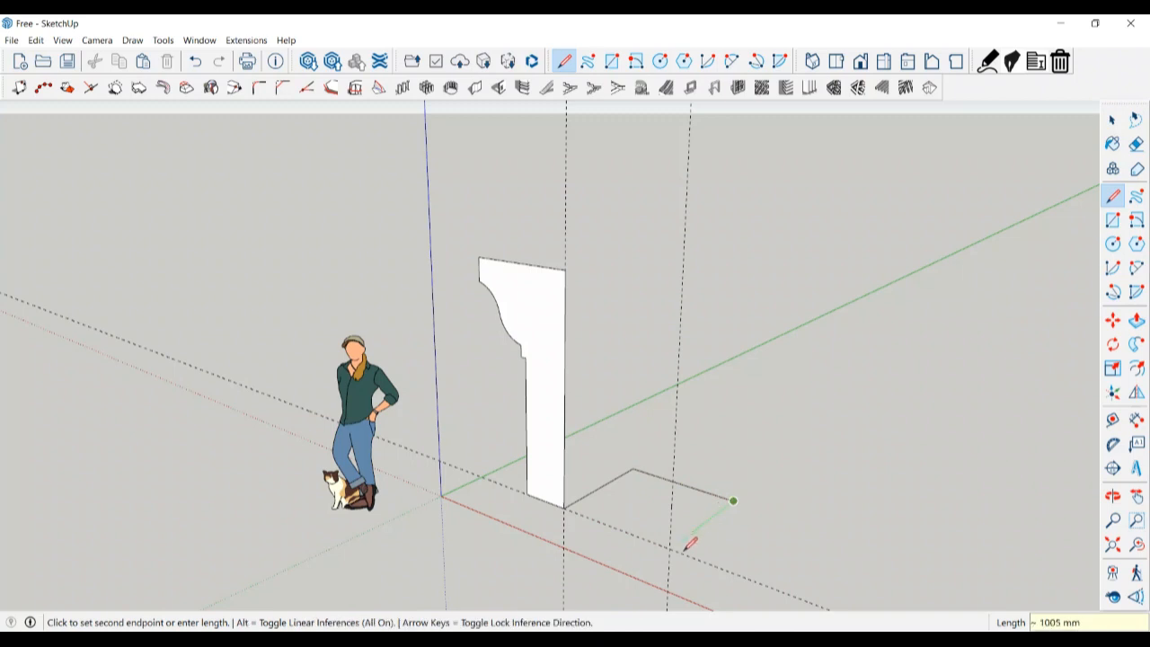
click(564, 506)
key(space)
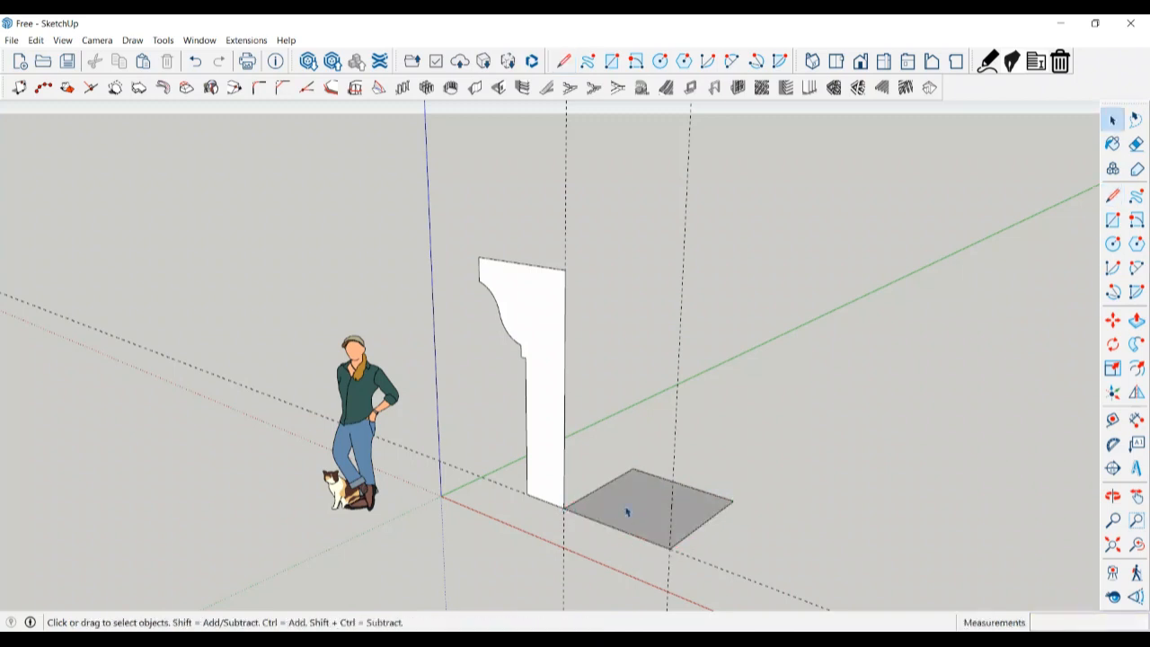
- Extrude the ground rectangle upward with Push/Pull to match the height of the panel's upper-right corner
click(629, 512)
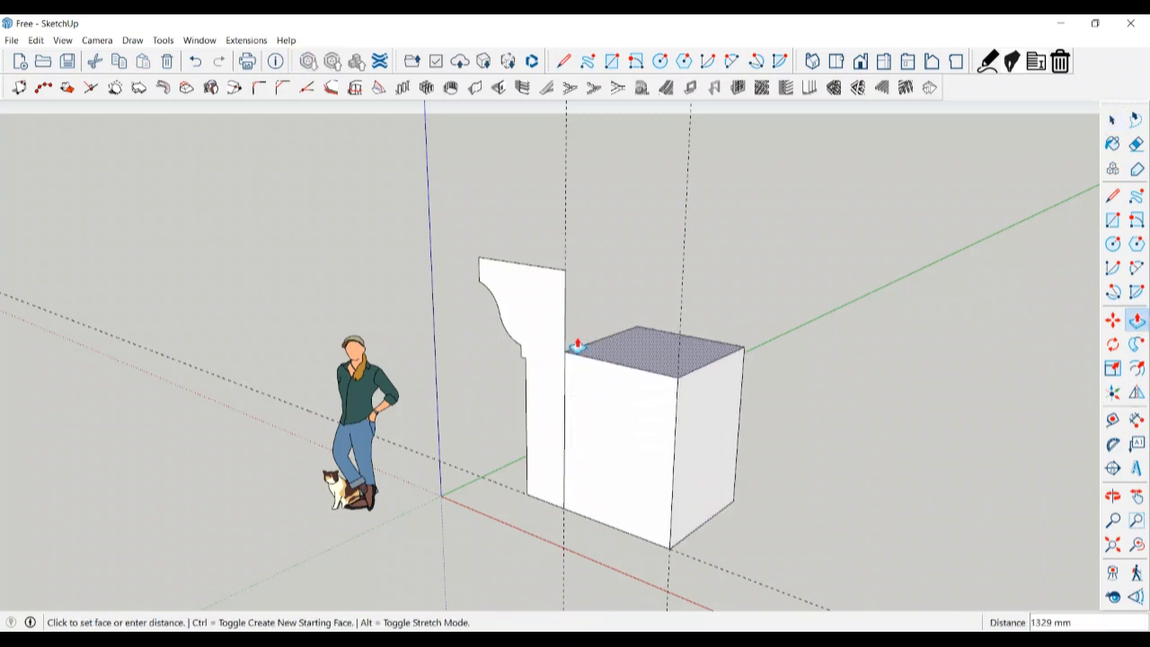
click(563, 276)
key(space)
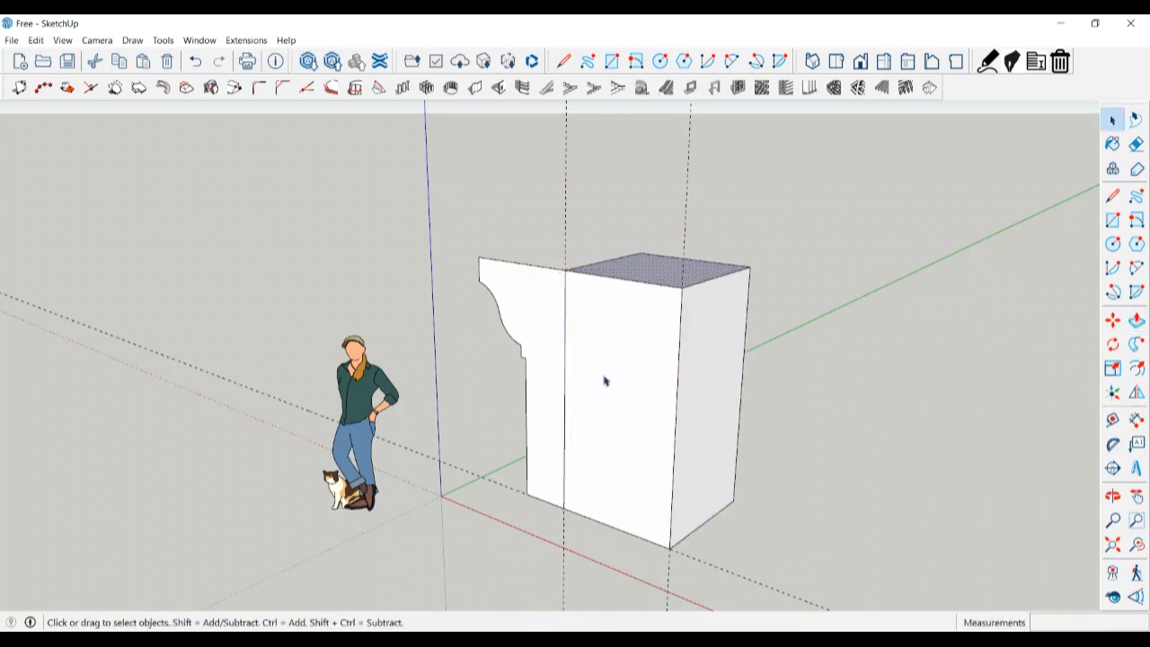
- Erase the horizontal guide along the base and the two vertical guides beside the box
scroll(611, 410, down, 1)
key(e)
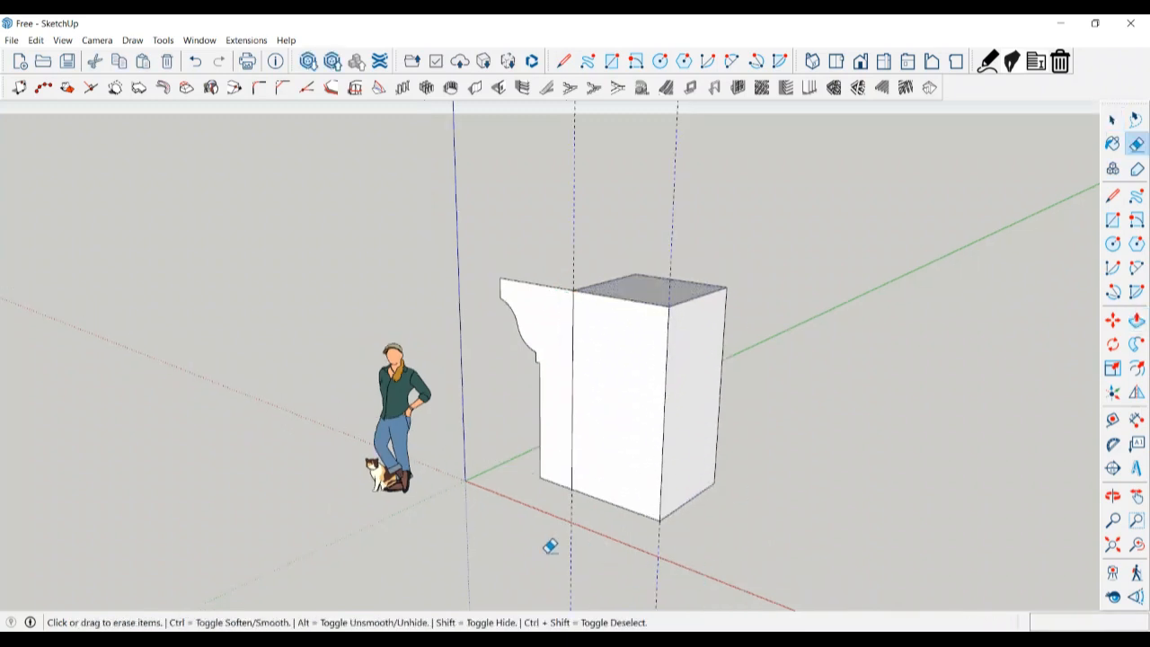
key(space)
- Sweep the stepped, curved profile face around the box's perimeter with Follow Me
mouse_move(588, 455)
middle_down()
mouse_move(834, 442)
mouse_move(675, 459)
mouse_move(824, 452)
middle_up()
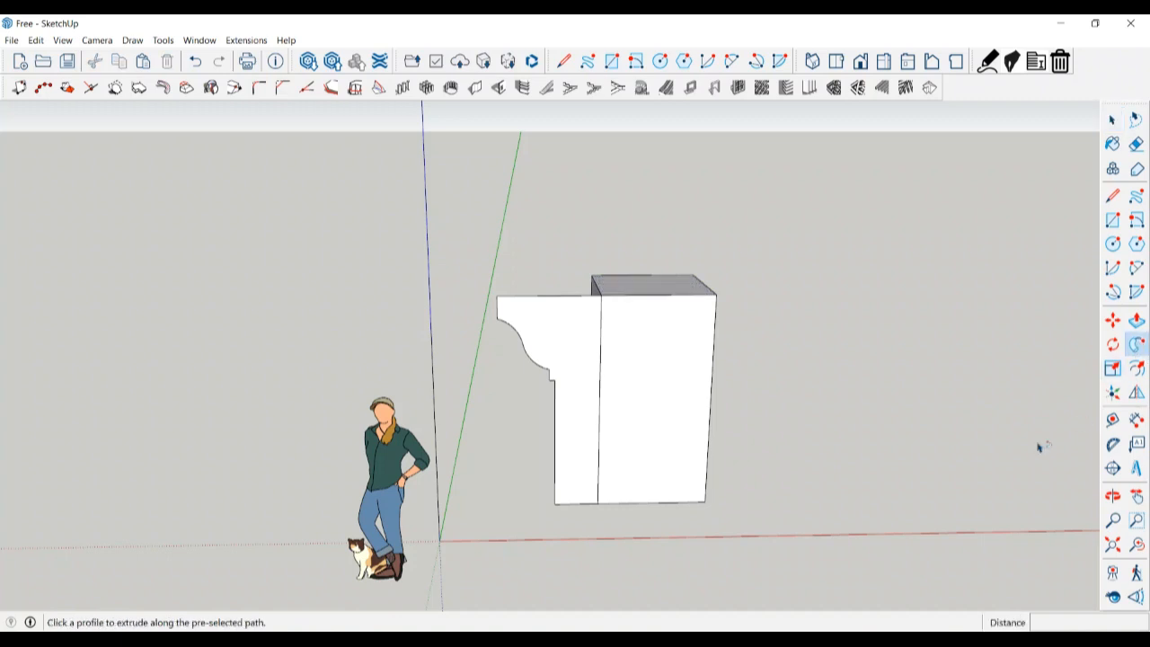
click(568, 337)
key(space)
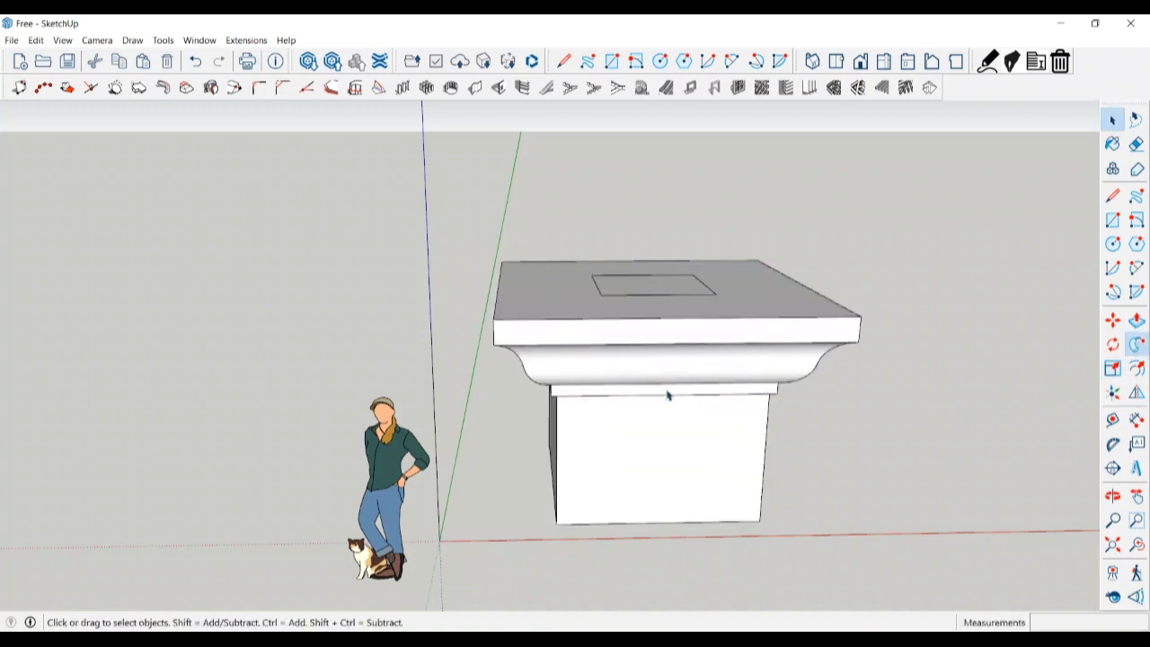
- Erase the leftover inner rectangle edges from the solid's underside and from its top face
middle_drag(667, 392, 741, 544)
middle_drag(657, 423, 1051, 332)
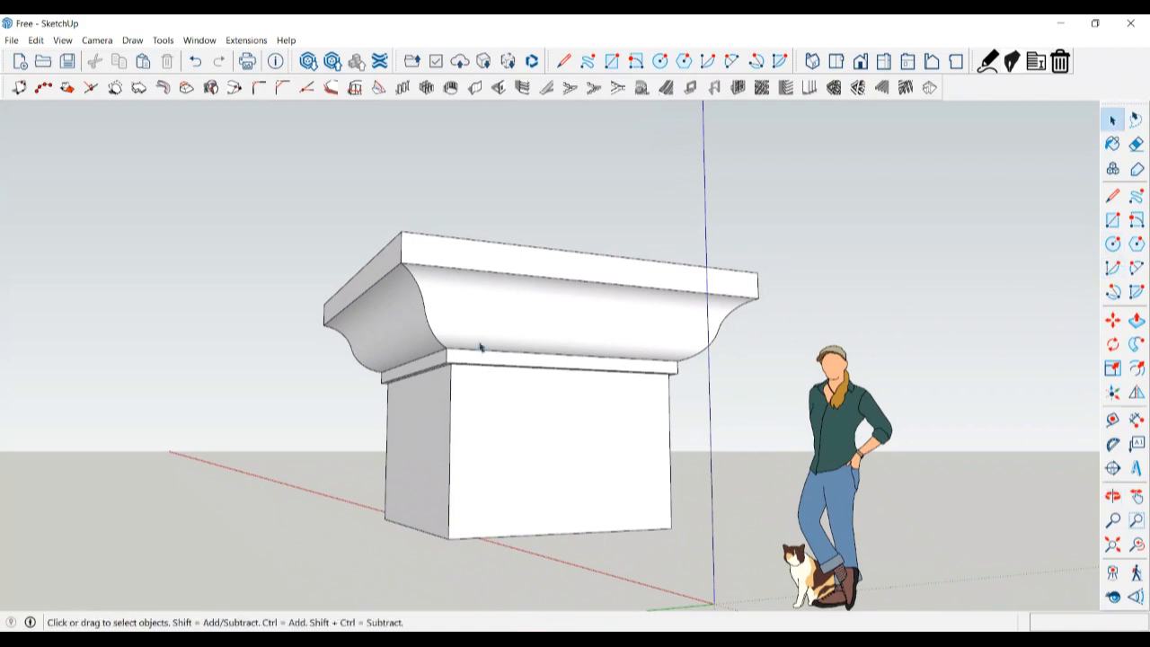
middle_drag(480, 347, 620, 262)
mouse_move(620, 263)
mouse_down()
mouse_move(483, 236)
mouse_move(393, 277)
mouse_move(459, 261)
mouse_move(399, 213)
mouse_move(396, 224)
mouse_up()
key(space)
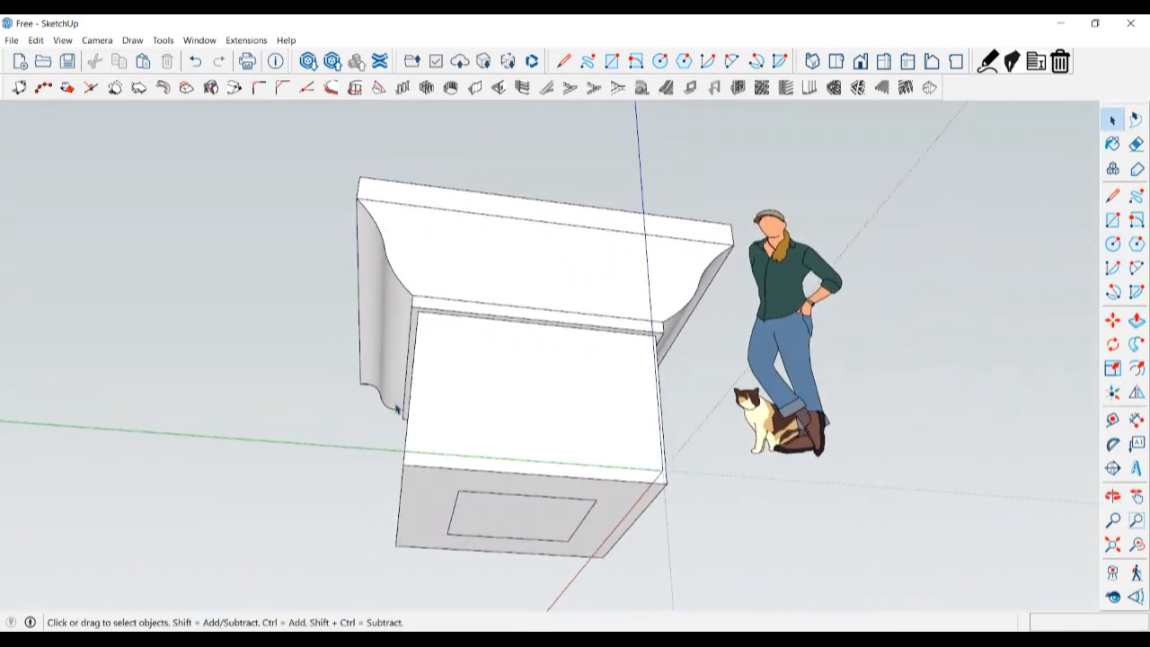
key(e)
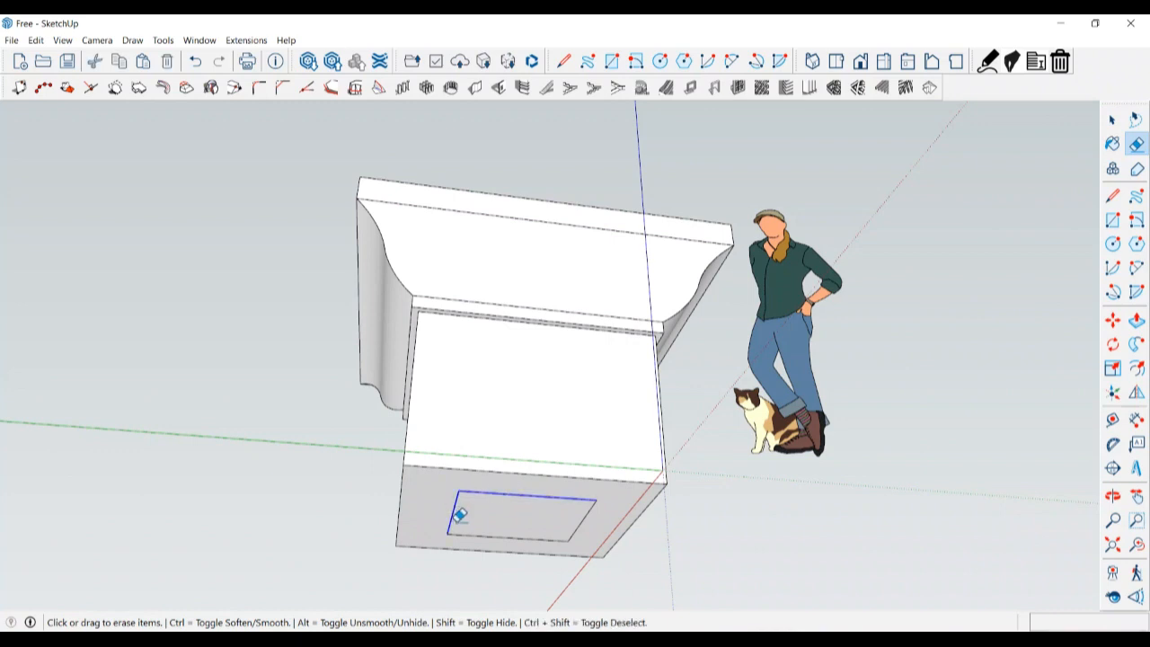
mouse_move(599, 463)
middle_down()
mouse_move(560, 419)
mouse_move(575, 593)
mouse_move(598, 328)
mouse_move(548, 369)
mouse_move(590, 390)
middle_up()
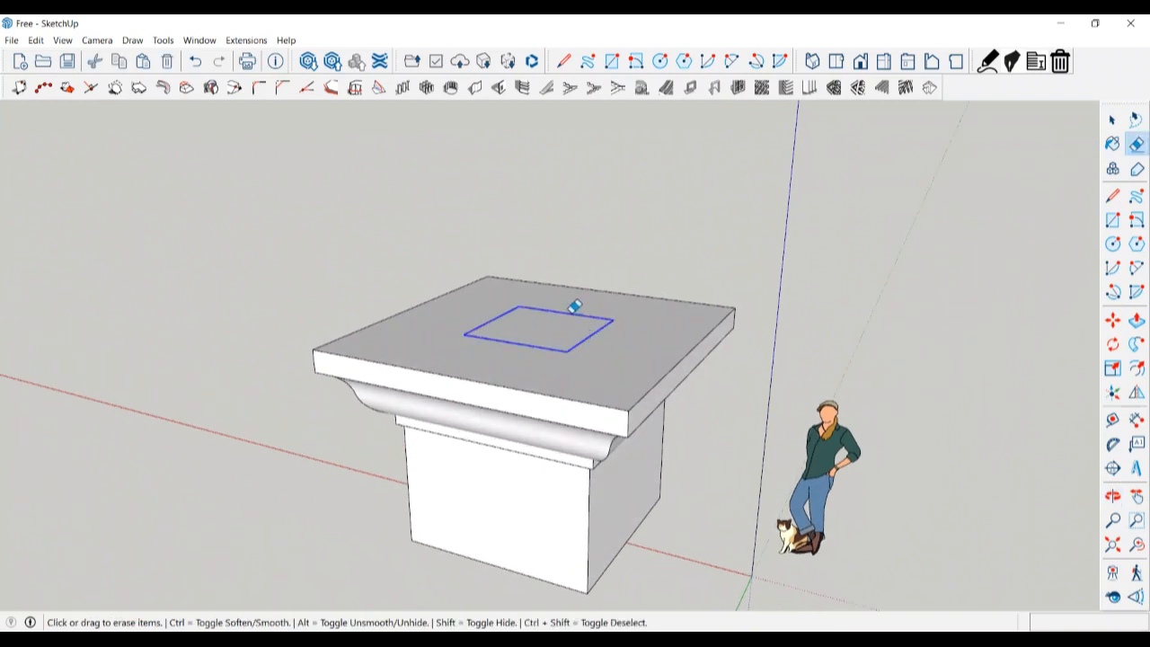
key(space)
scroll(608, 322, down, 3)
middle_drag(580, 357, 49, 300)
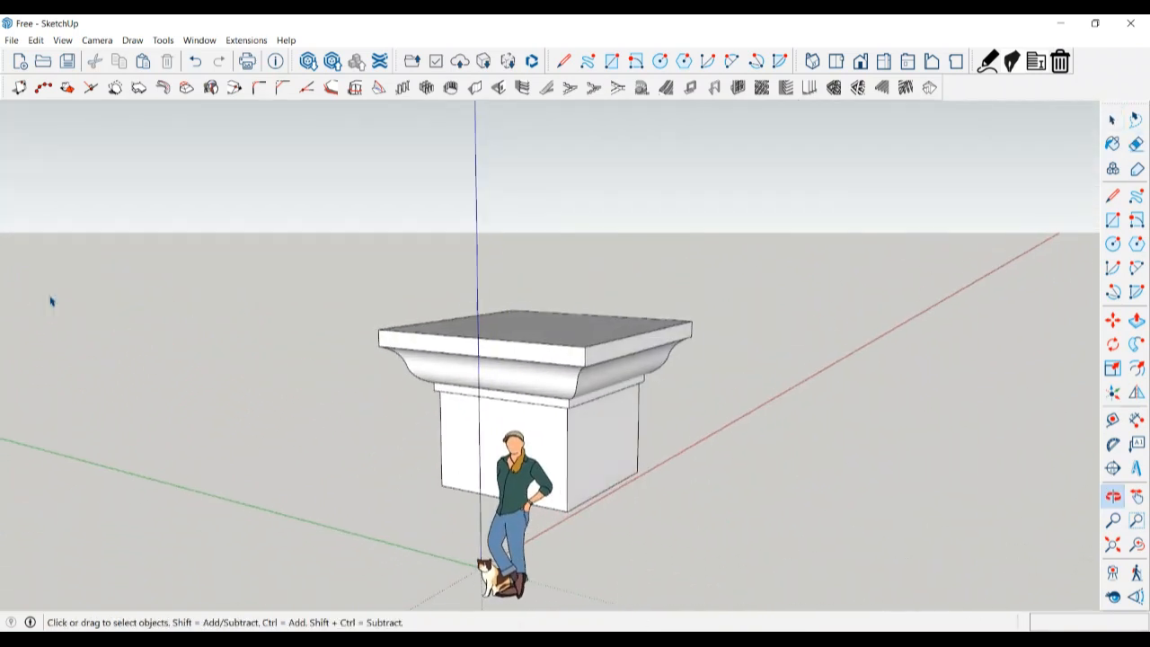